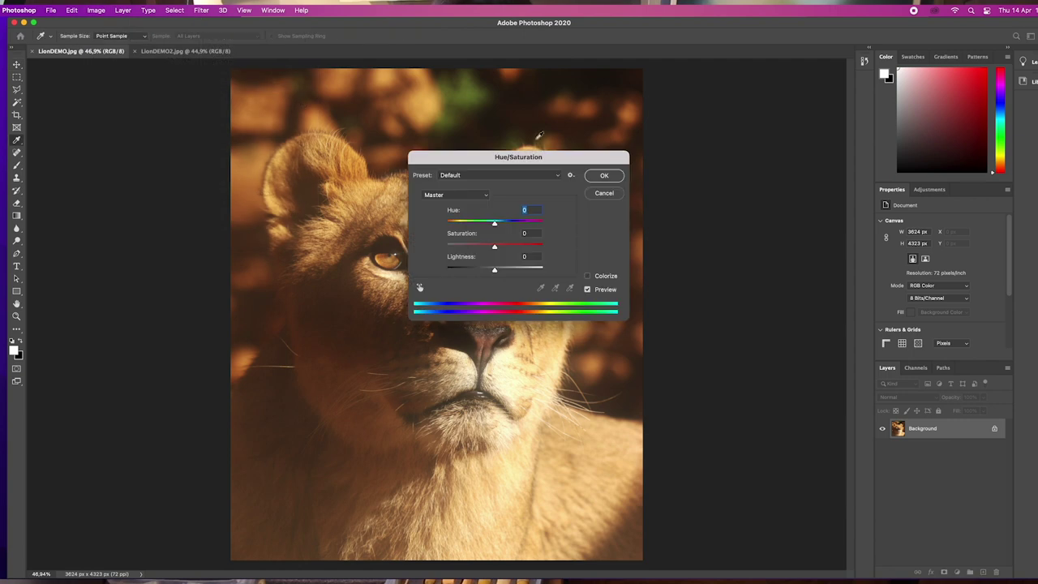
Try out a master saturation adjustment on the lion photo, return it to 0 and apply Hue/Saturation
left_click_drag(562, 159, 797, 131)
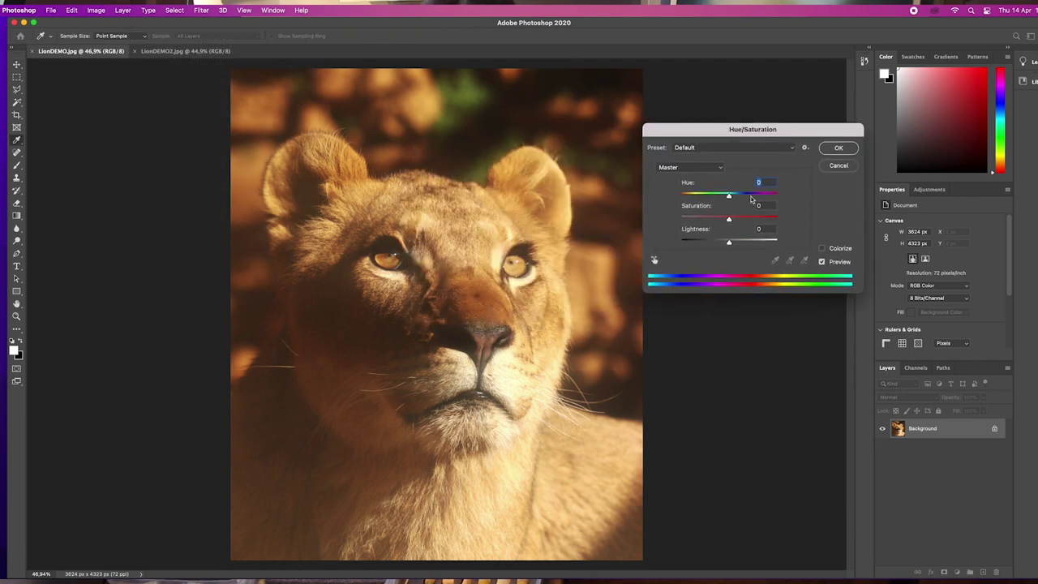
left_click(729, 220)
mouse_move(730, 221)
left_mouse_down()
mouse_move(750, 221)
mouse_move(680, 227)
mouse_move(726, 222)
left_mouse_up()
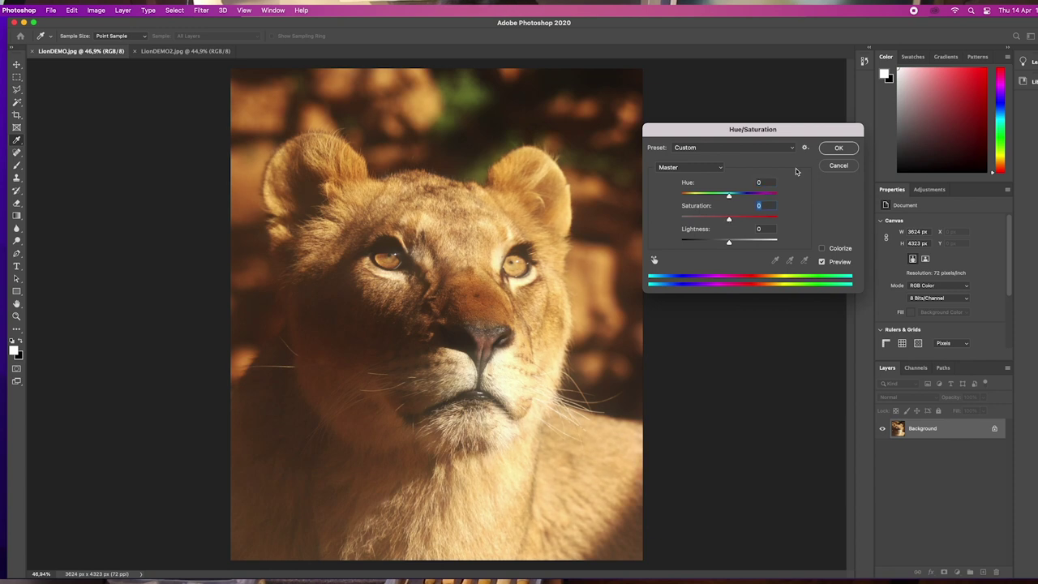
left_click(846, 150)
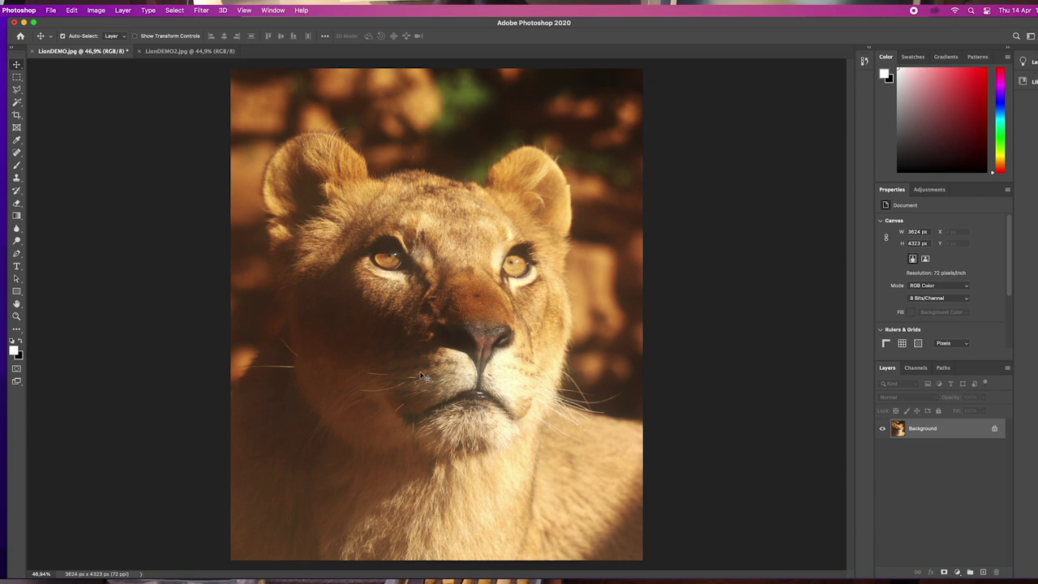
Examine the fur colours and hair direction around the lioness's nose and the shaded eye up close
scroll(420, 376, "up", 10)
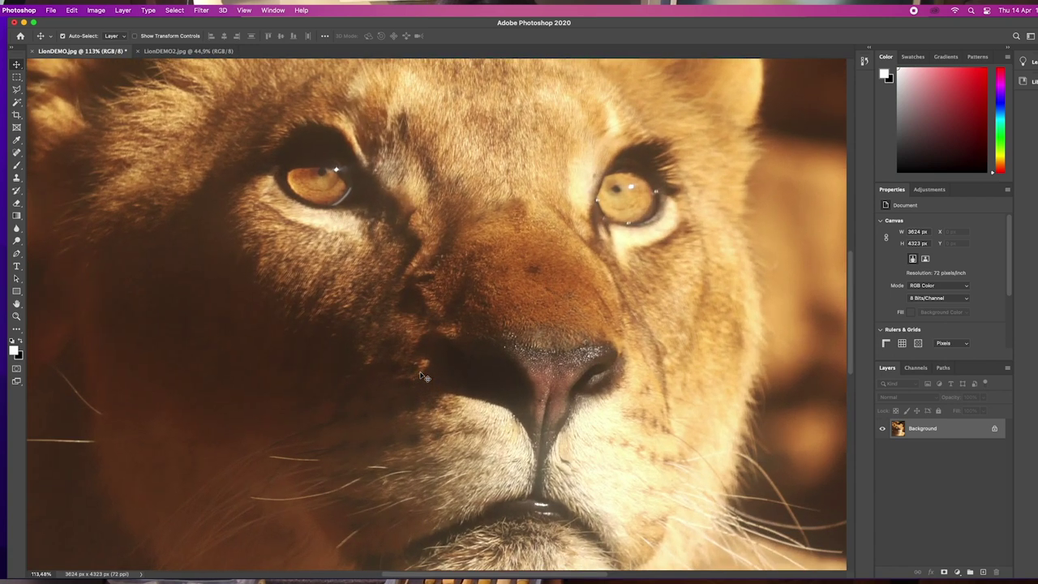
scroll(420, 376, "up", 10)
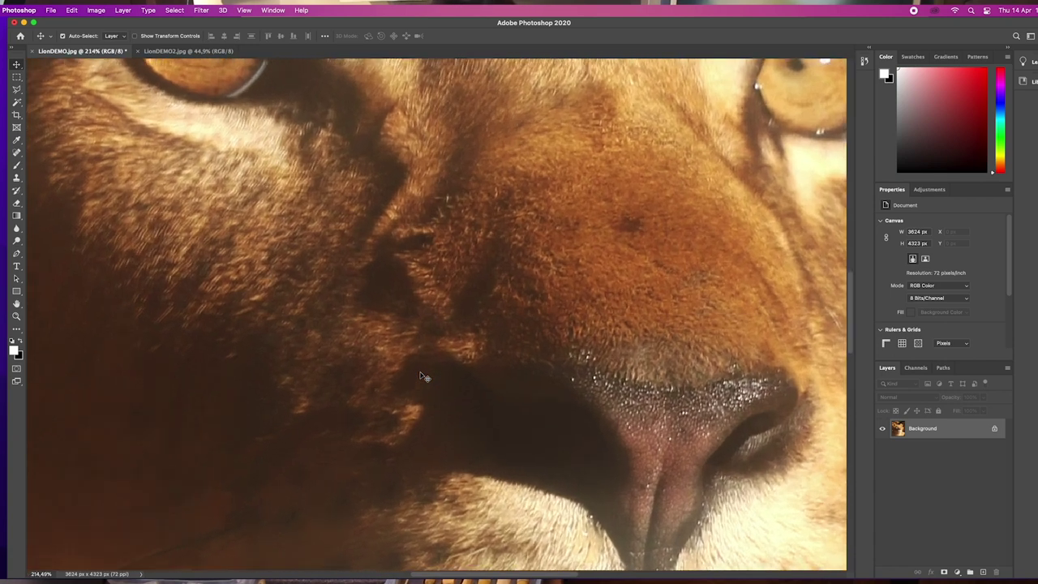
scroll(420, 376, "up", 10)
scroll(420, 376, "left", 8)
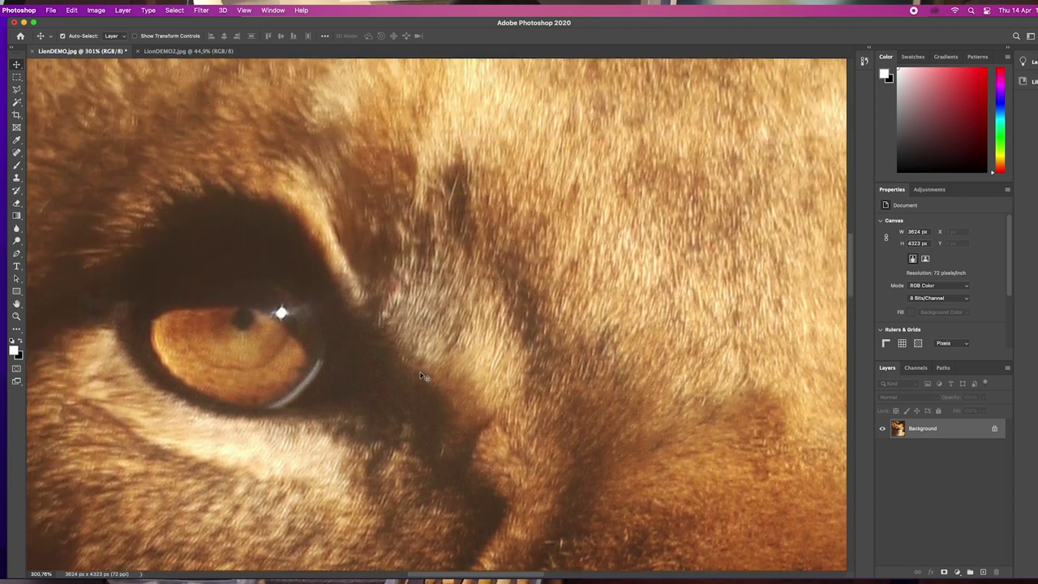
scroll(420, 376, "up", 10)
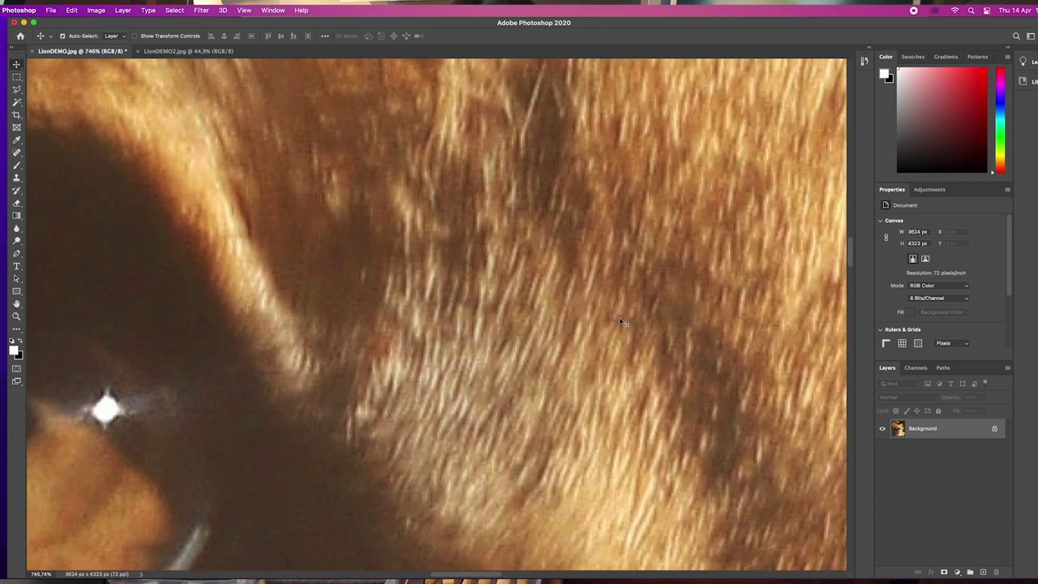
scroll(621, 322, "up", 5)
scroll(621, 323, "left", 8)
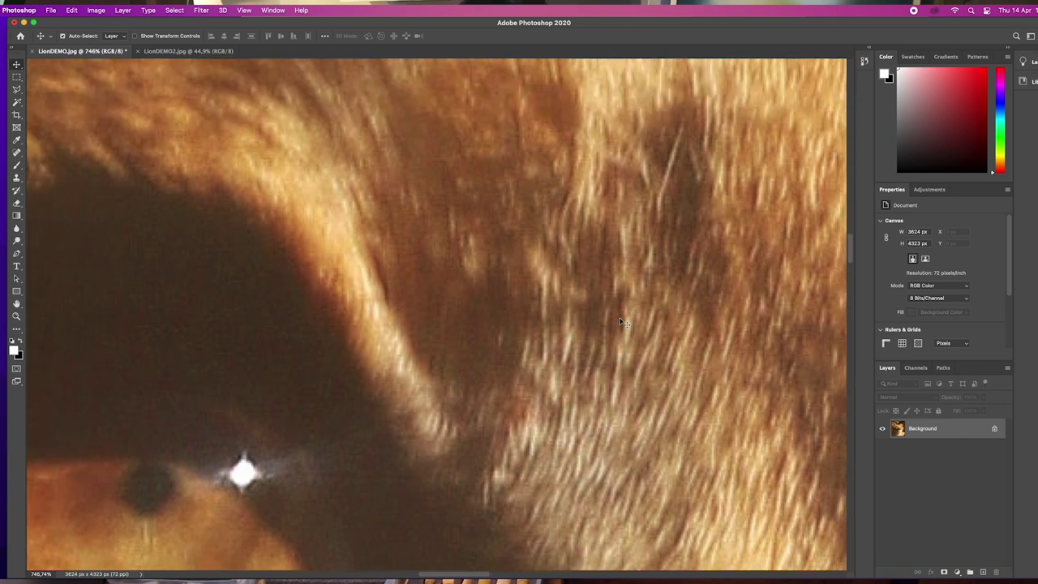
scroll(621, 323, "up", 2)
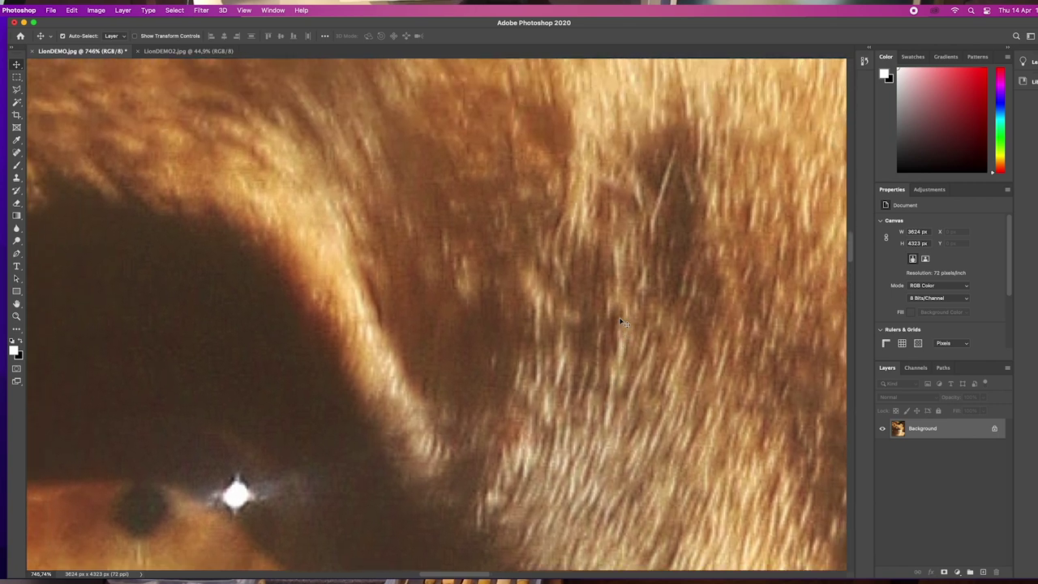
scroll(622, 323, "down", 5)
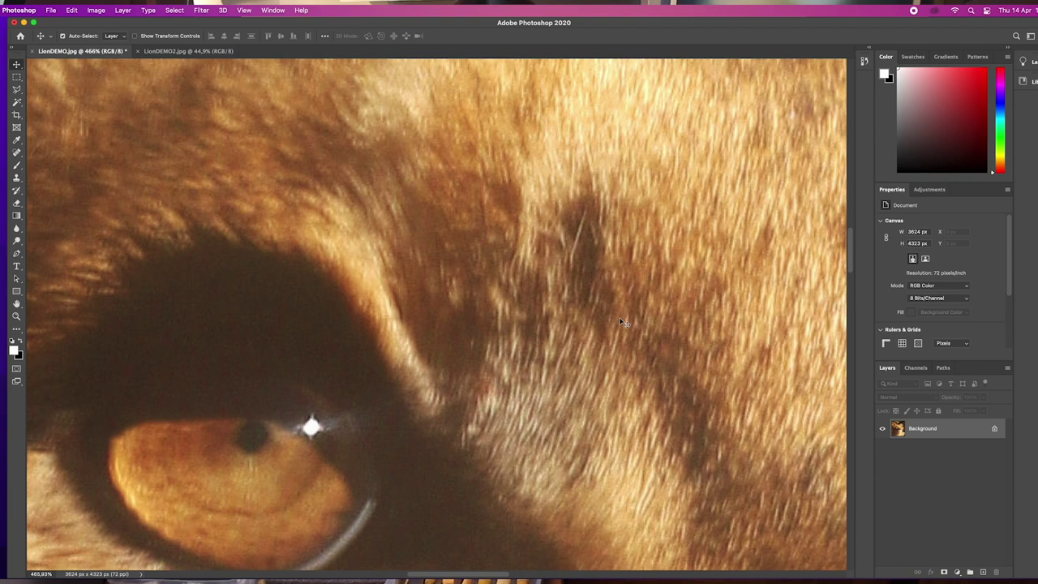
scroll(621, 323, "down", 4)
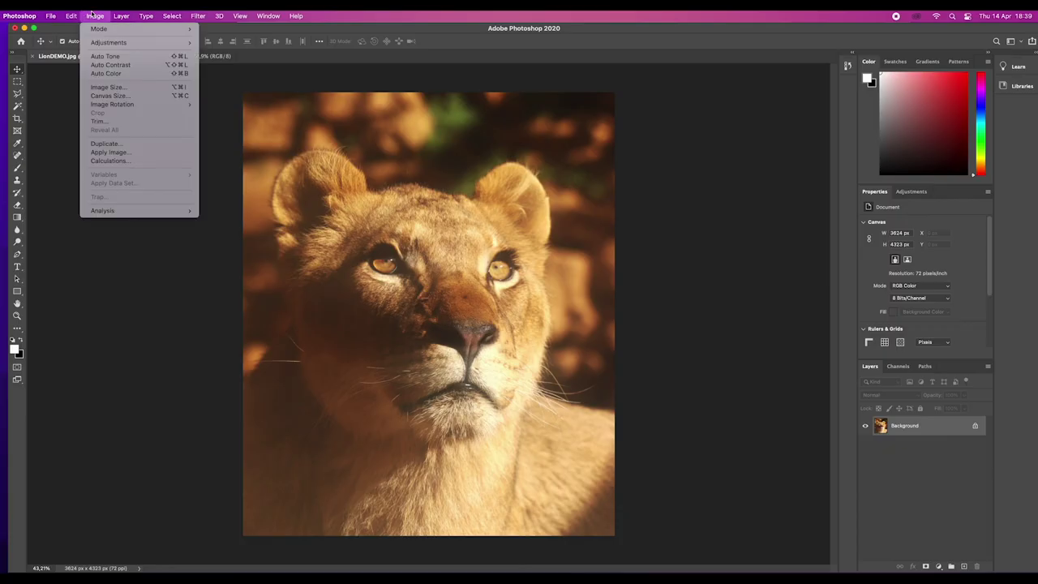
Widen the canvas to 70 inches, keeping the photo anchored in the centre
left_click(101, 96)
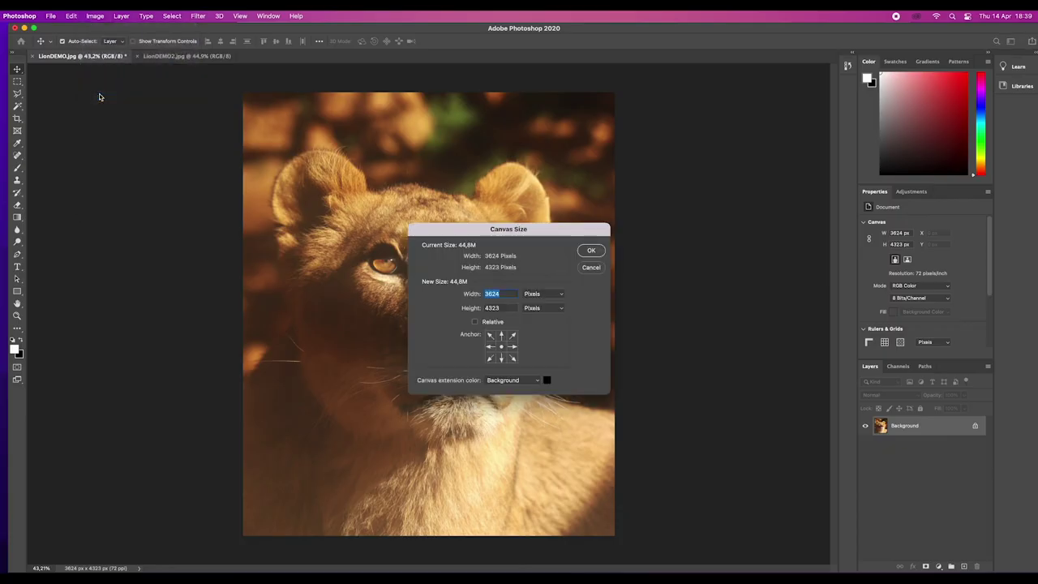
left_click(535, 293)
left_click(536, 305)
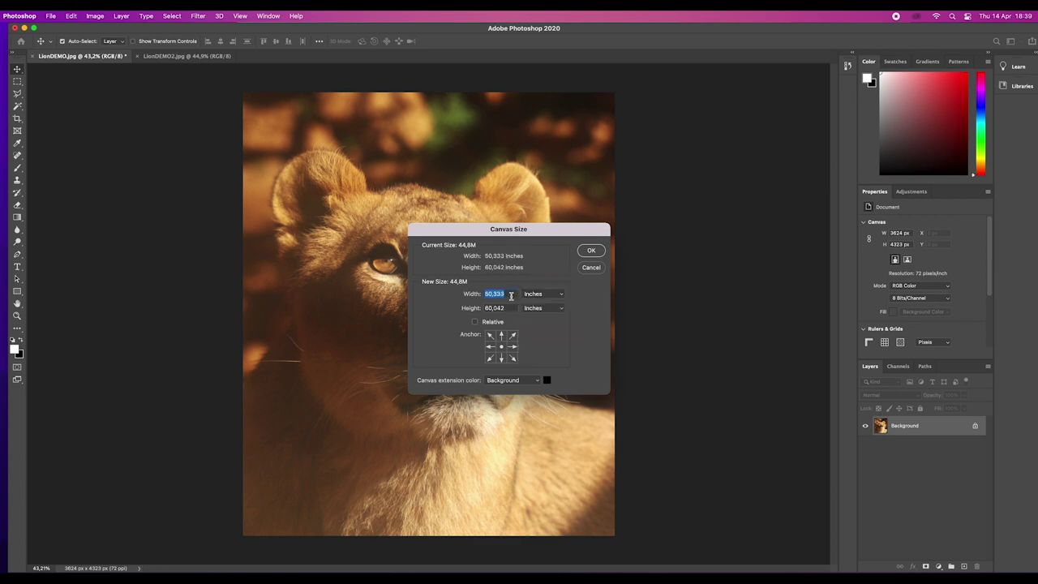
type("70")
key("Return")
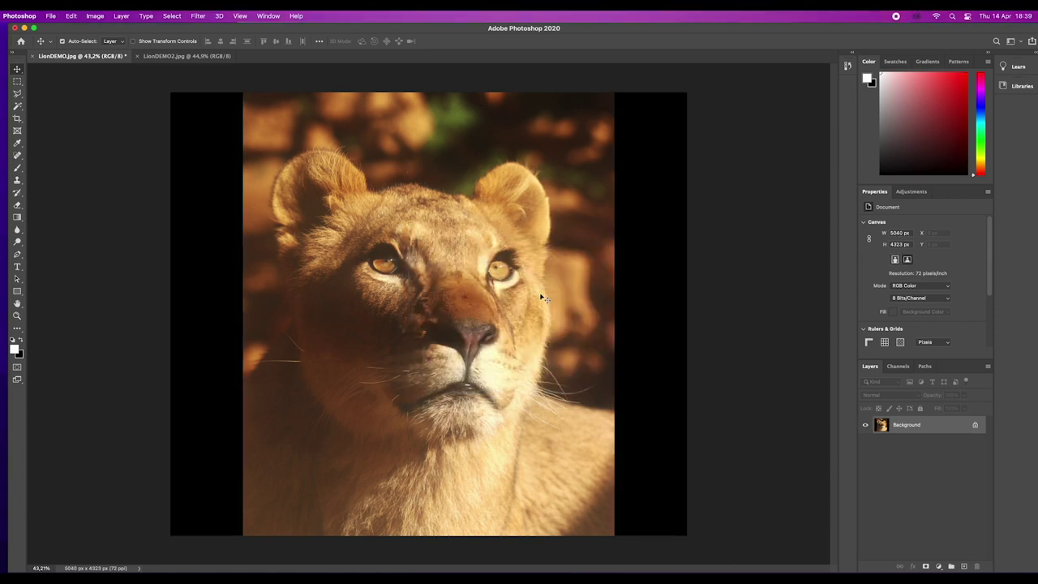
Convert the locked Background into a regular layer and move the photo flush with the canvas's left edge
double_click(958, 432)
key("Return")
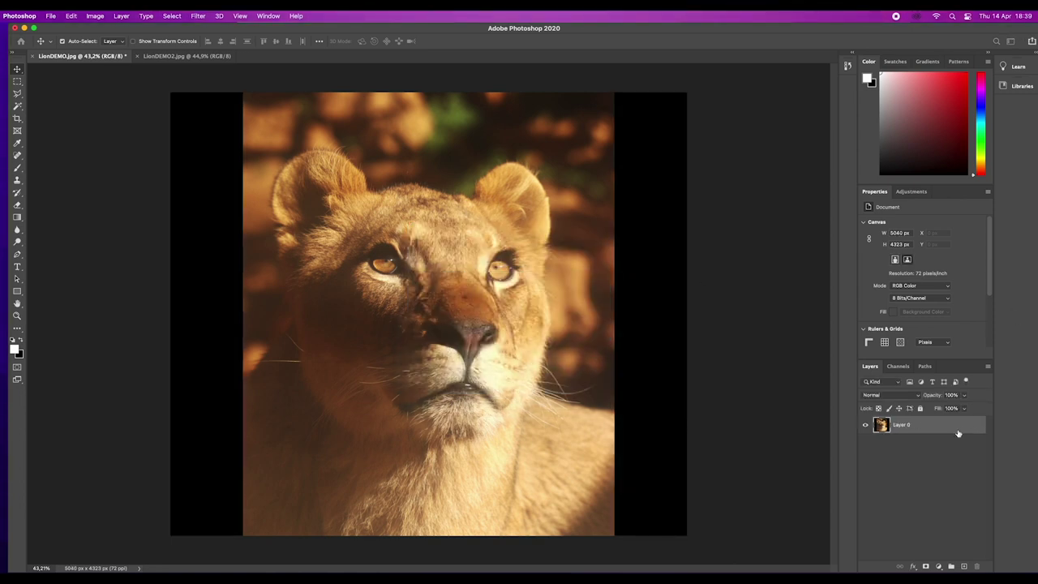
left_click_drag(410, 321, 334, 321)
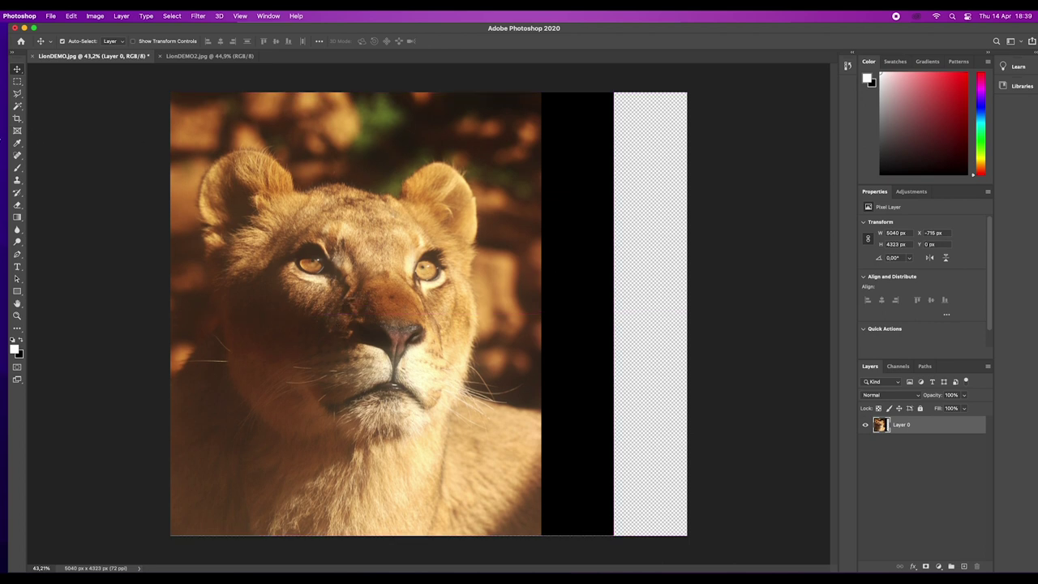
Fill the black strip and the transparent area beside the photo with white using the Paint Bucket
left_click(17, 217)
left_click(46, 224)
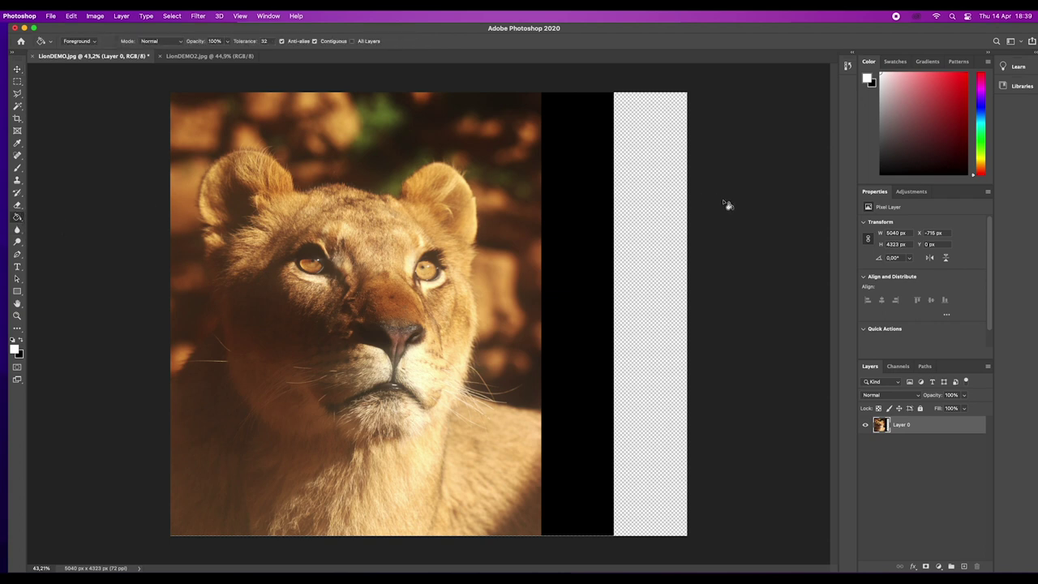
left_click(578, 242)
left_click(650, 248)
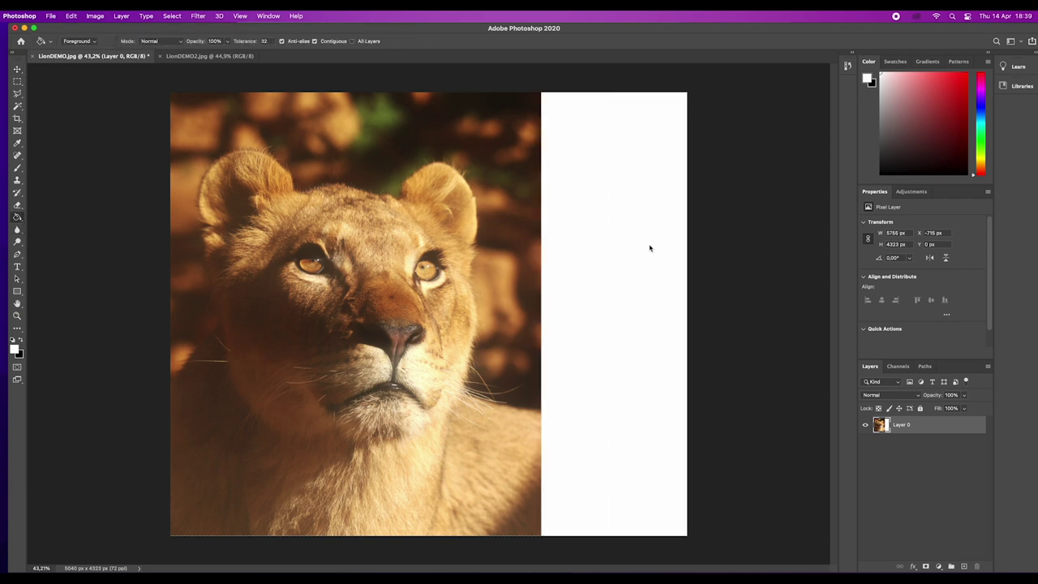
Sample the pale fur between the brow and the sunlit eye with the Eyedropper and inspect it in the foreground Color Picker
left_click(17, 70)
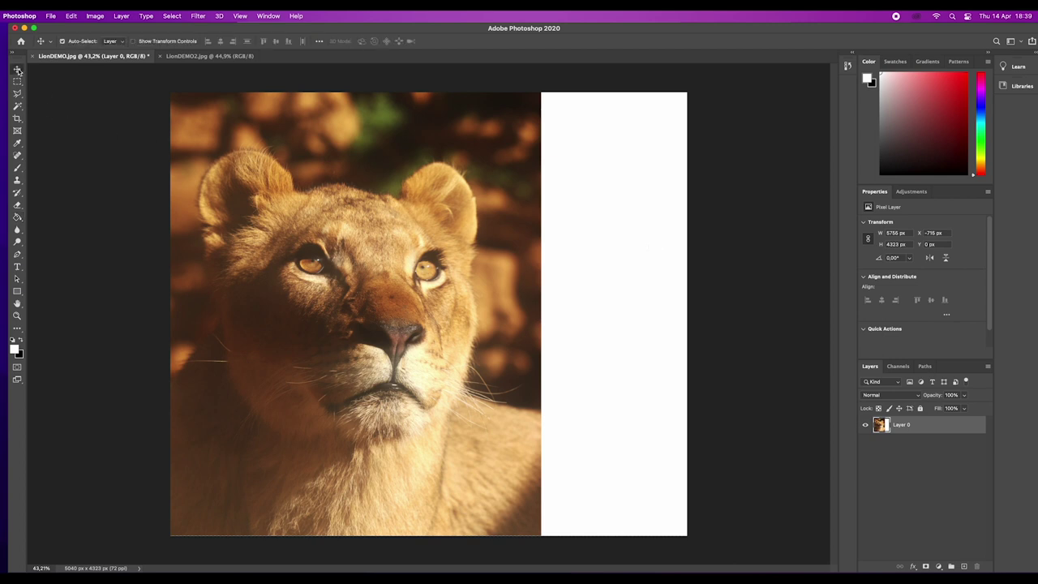
left_click(18, 145)
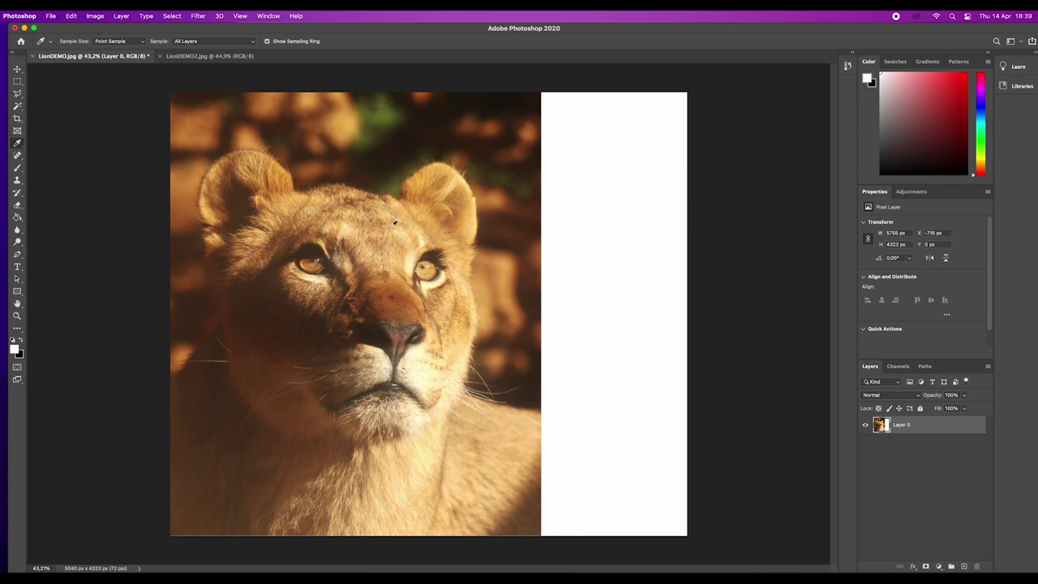
scroll(395, 222, "up", 3)
scroll(395, 222, "up", 2)
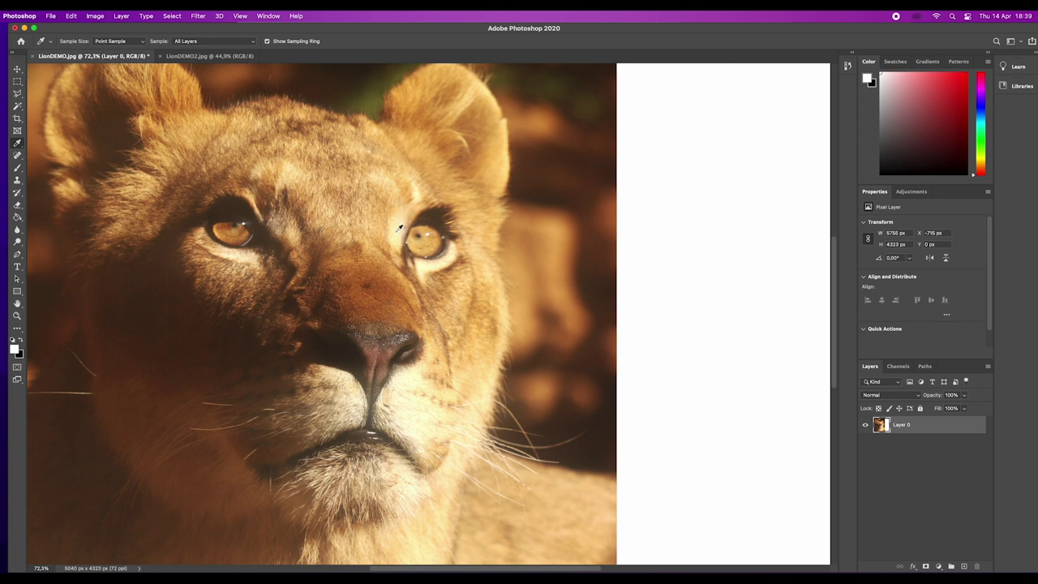
left_click(399, 227)
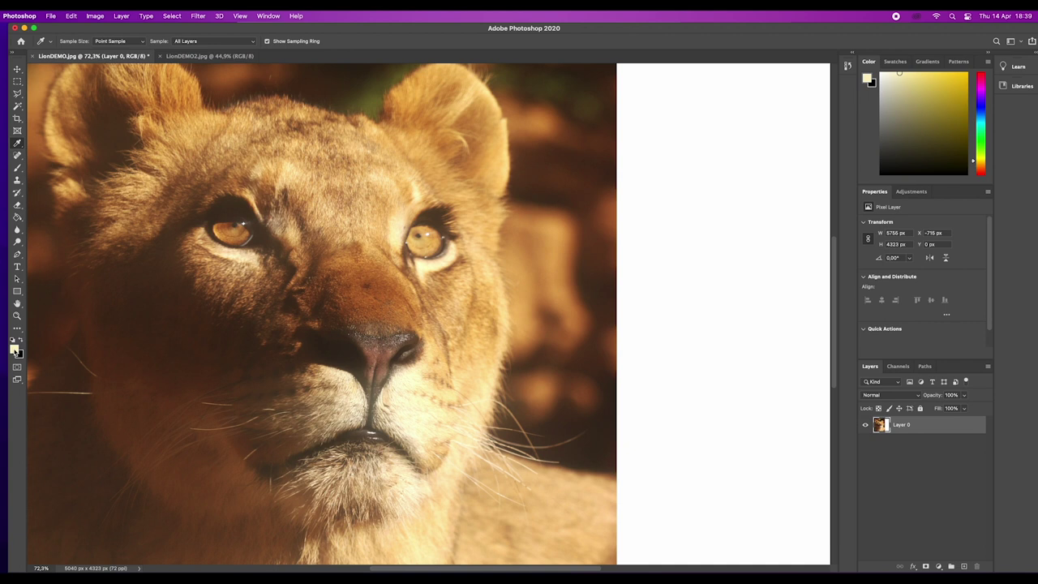
left_click(15, 350)
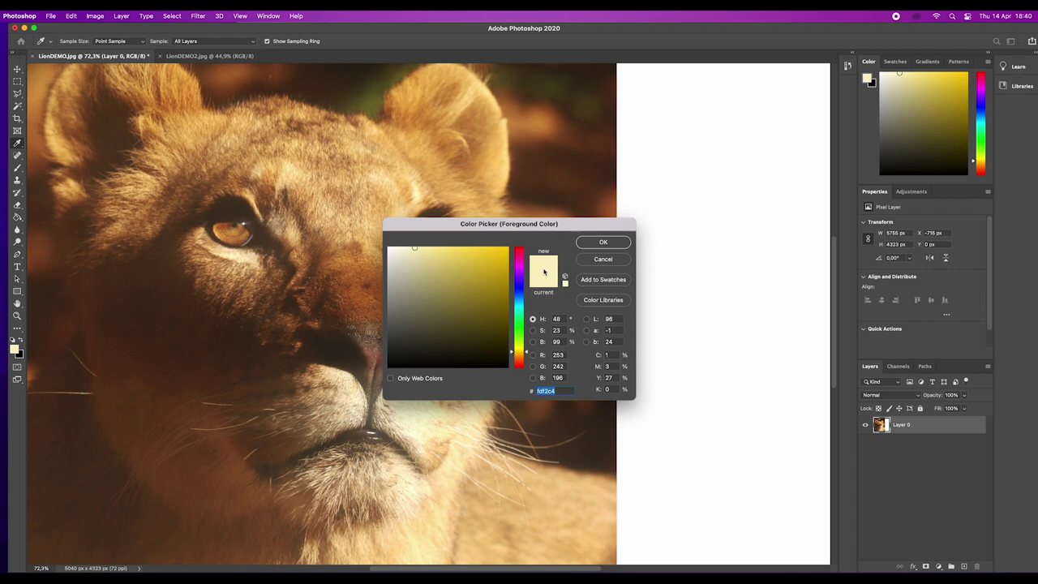
left_click(603, 242)
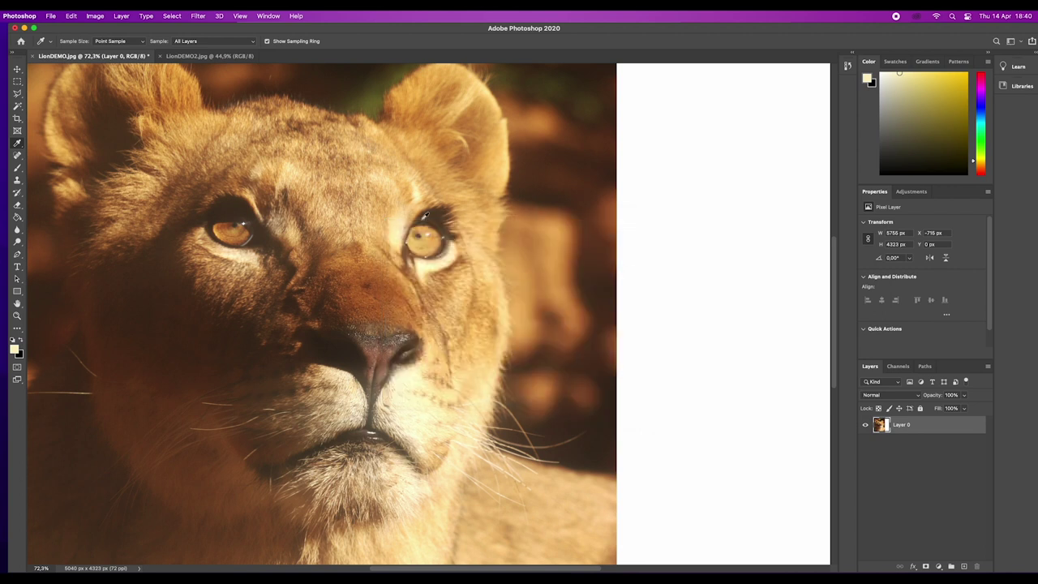
Sample the light fur beneath the sunlit eye and draw a circle of about 476 px in that colour on the white area
left_click(433, 262)
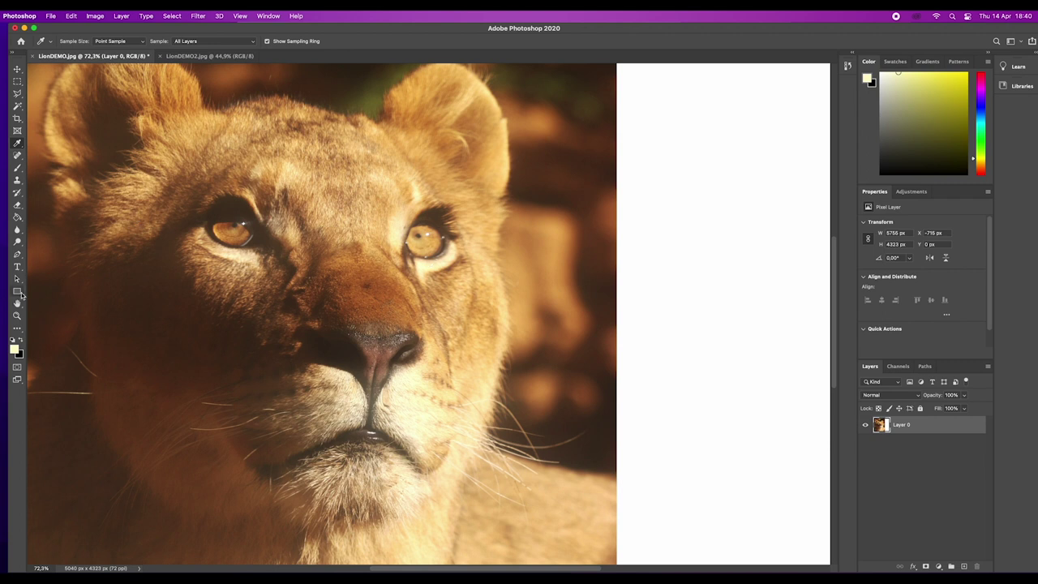
left_click(21, 295)
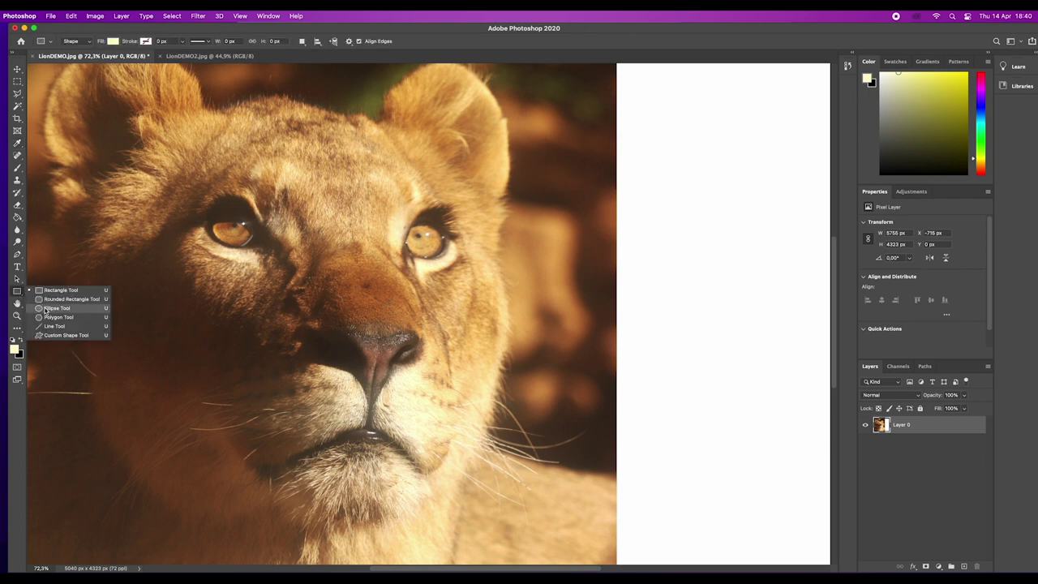
left_click(54, 308)
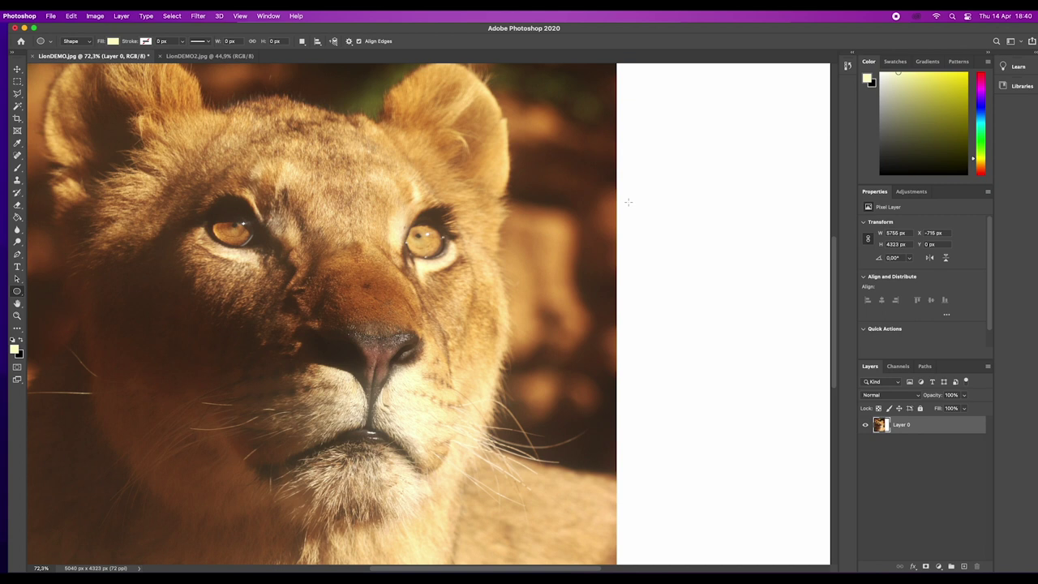
left_click_drag(628, 202, 752, 284)
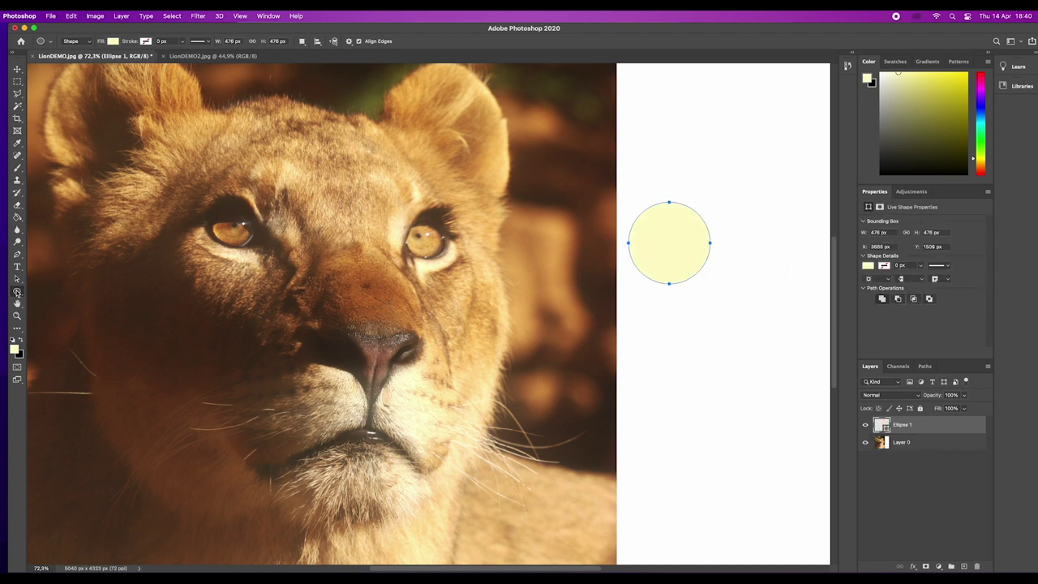
Try connecting the colour circle to the sampled spot beneath the sunlit eye with a 1 px line, and delete the line
right_click(17, 292)
left_click(56, 321)
left_click_drag(633, 246, 448, 258)
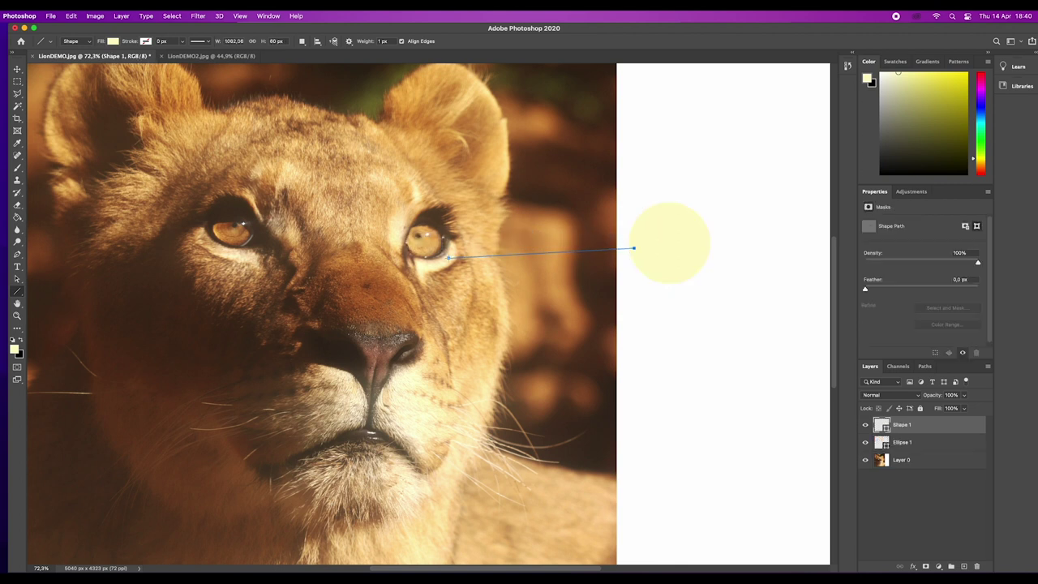
left_click(17, 68)
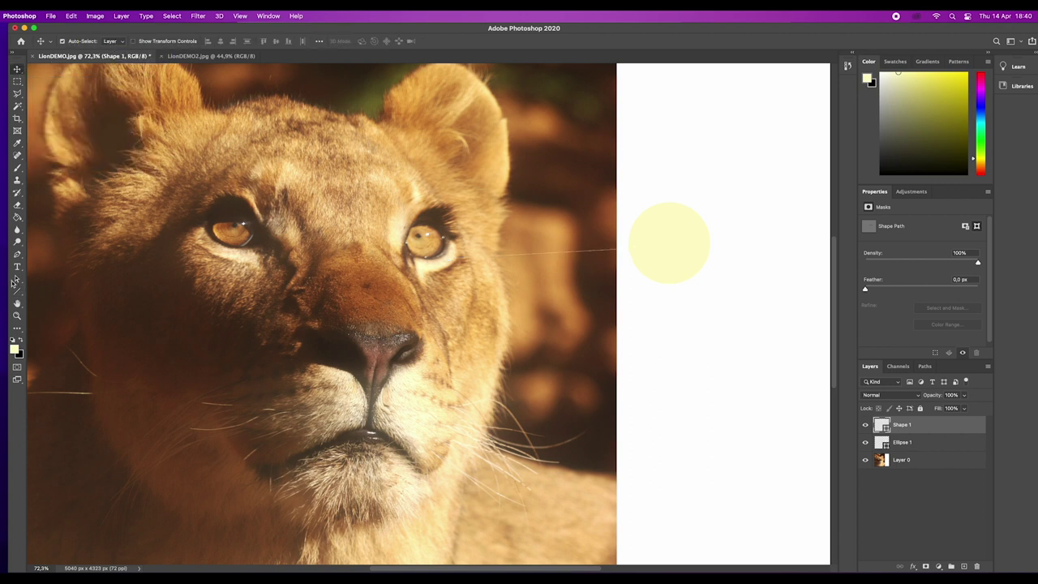
left_click(18, 291)
key("Delete")
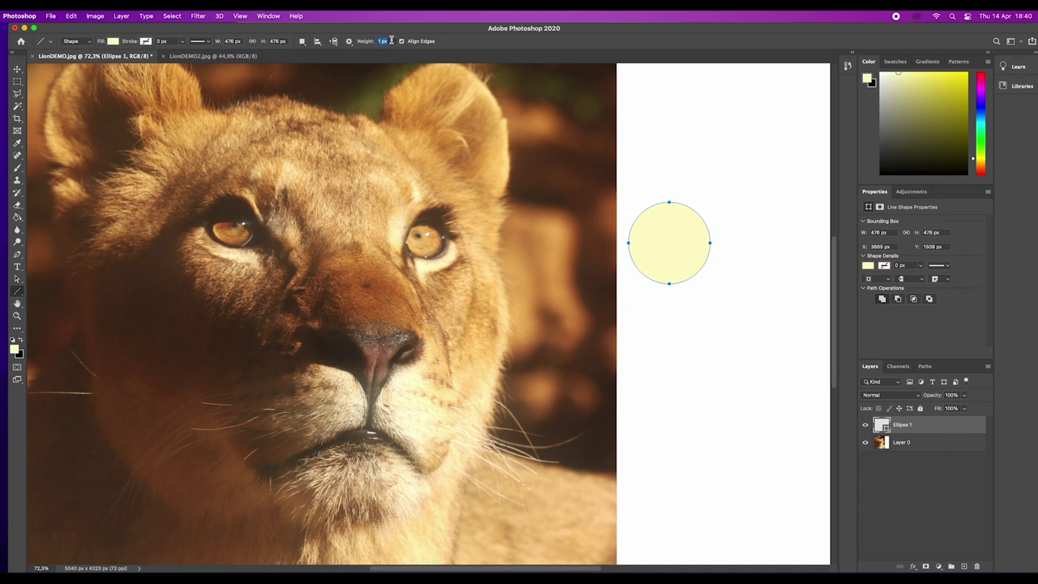
Try a 5 px line from the colour circle to the spot beneath the sunlit eye, and undo it
type("5")
left_click_drag(631, 246, 447, 259)
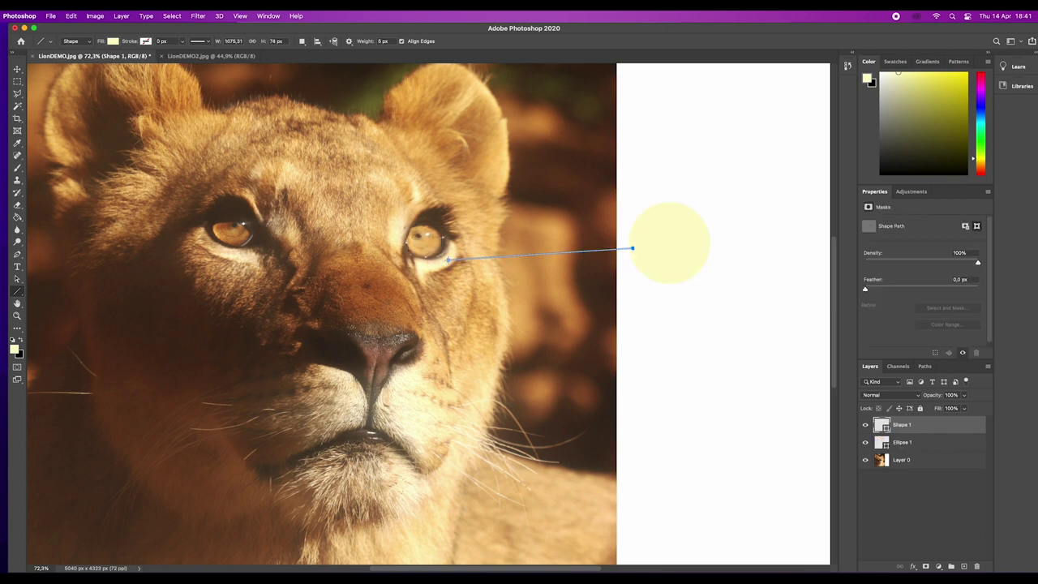
left_click(18, 70)
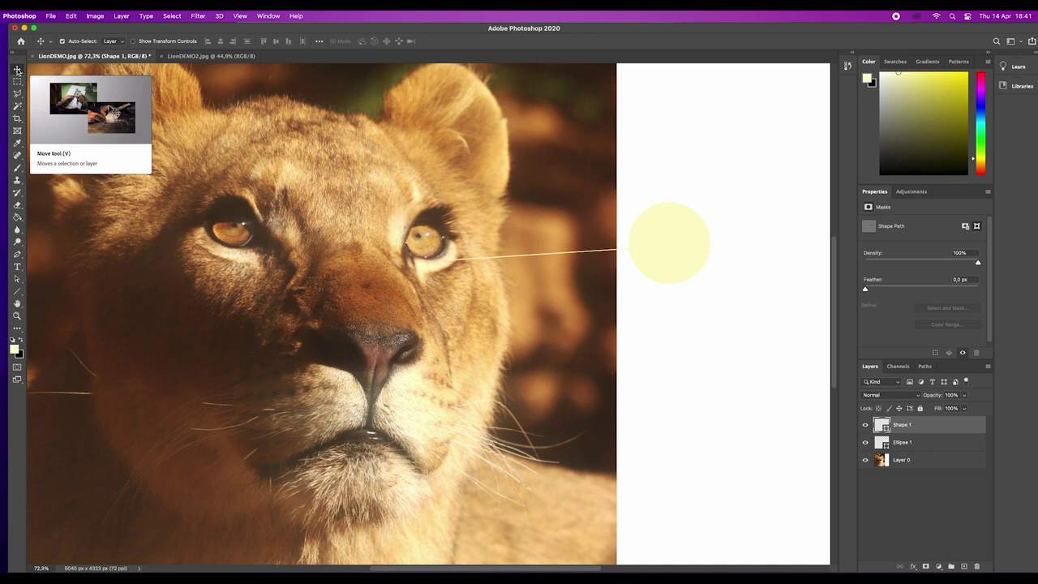
key("super+z")
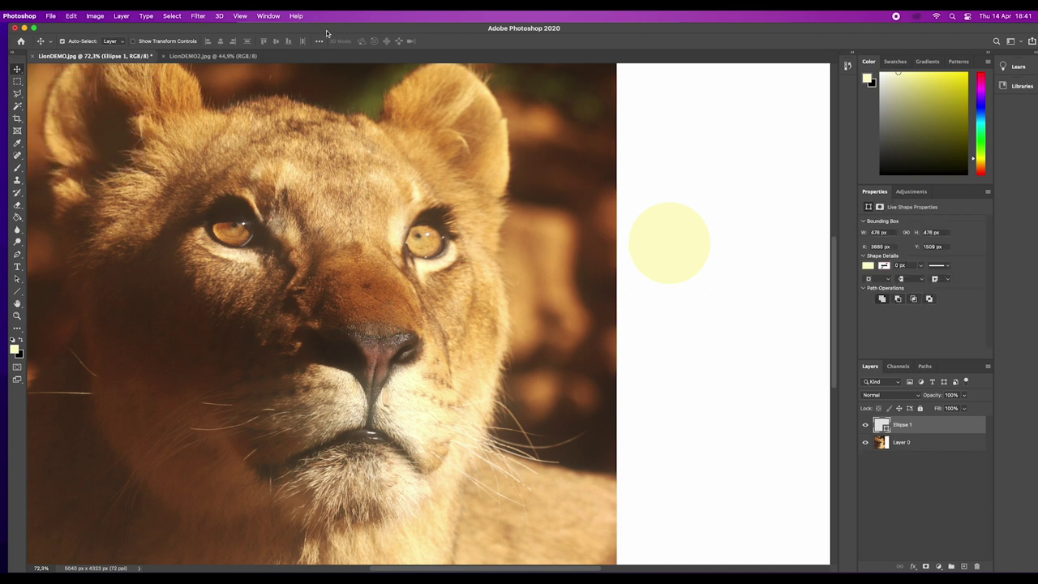
Draw a 10 px line from the pale yellow circle to the sampled spot beneath the sunlit eye
left_click(17, 292)
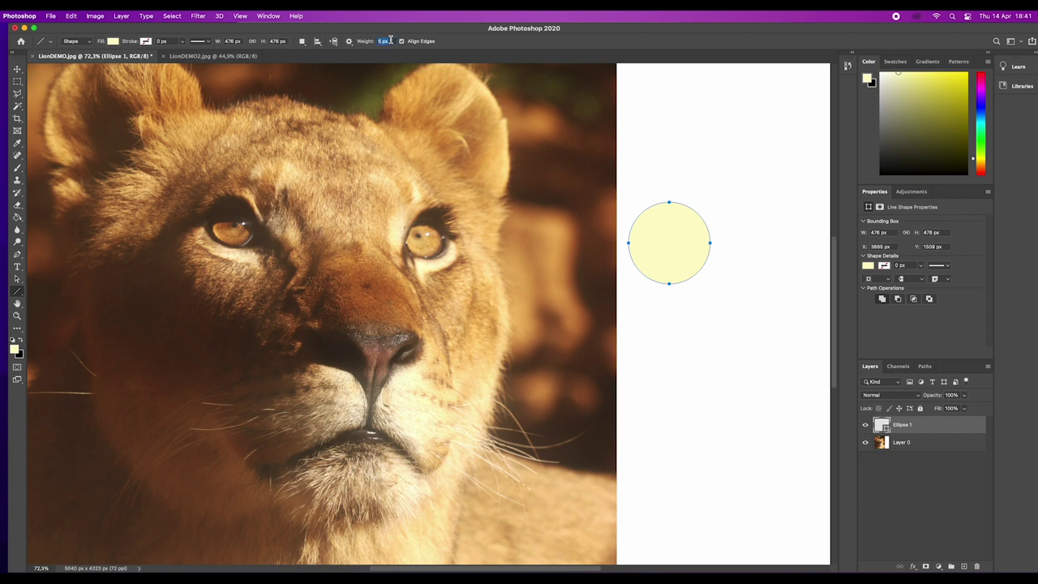
type("10")
left_click_drag(632, 248, 448, 258)
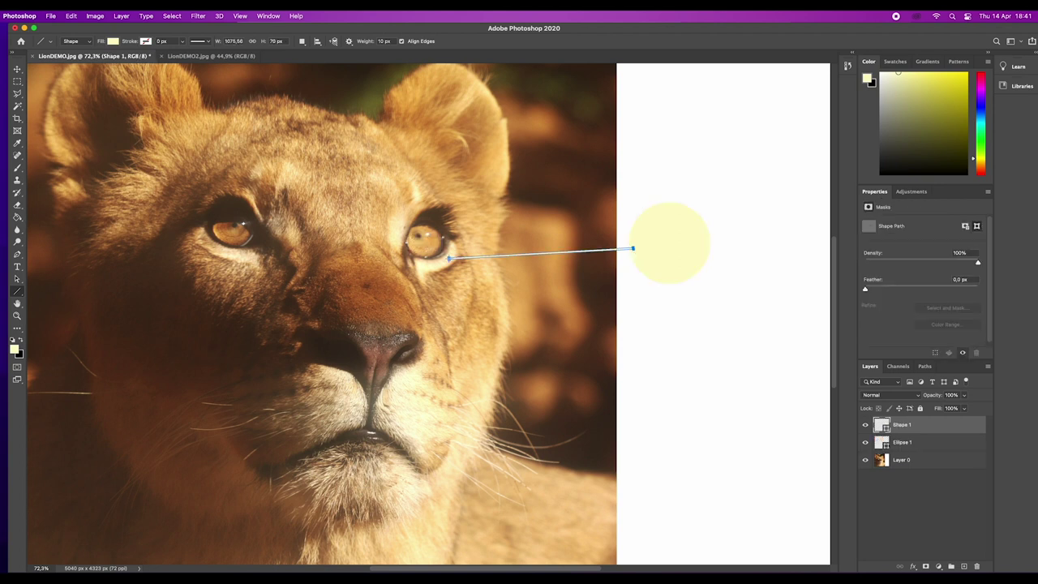
left_click(17, 70)
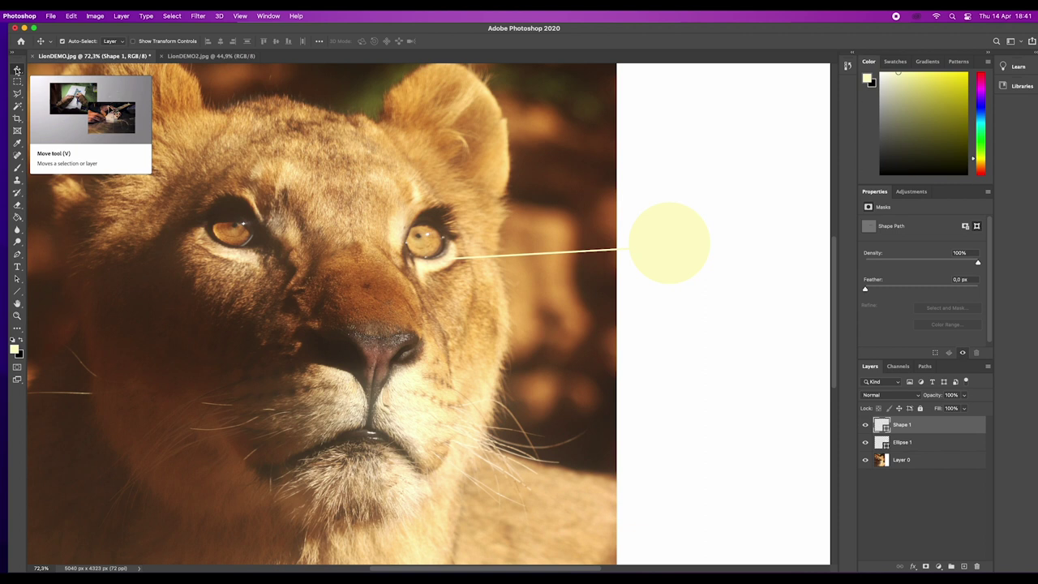
Add a new layer with the default settings and sample the golden fur on the lower part of the sunlit ear
left_click(17, 144)
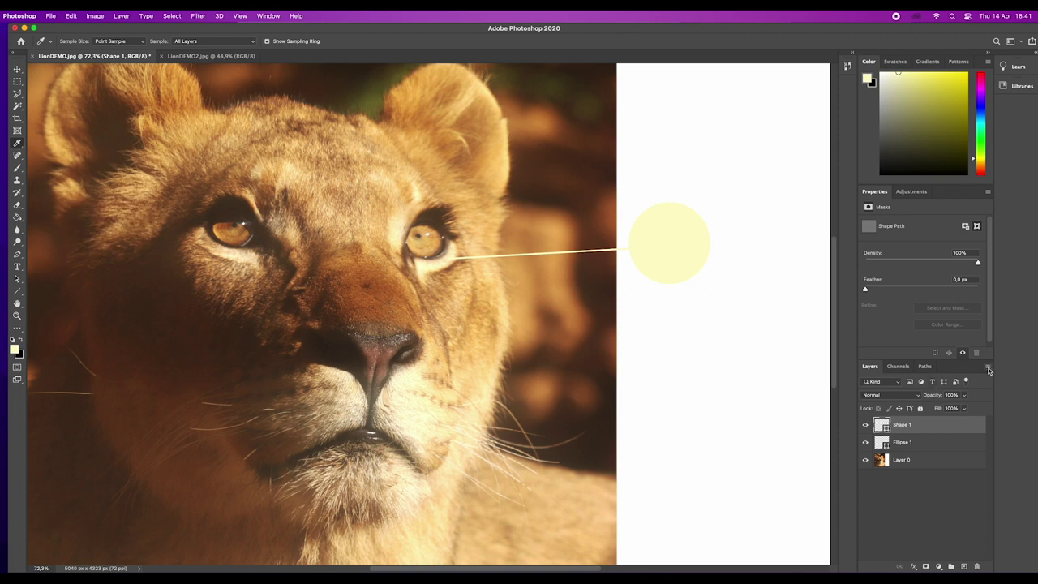
left_click(987, 368)
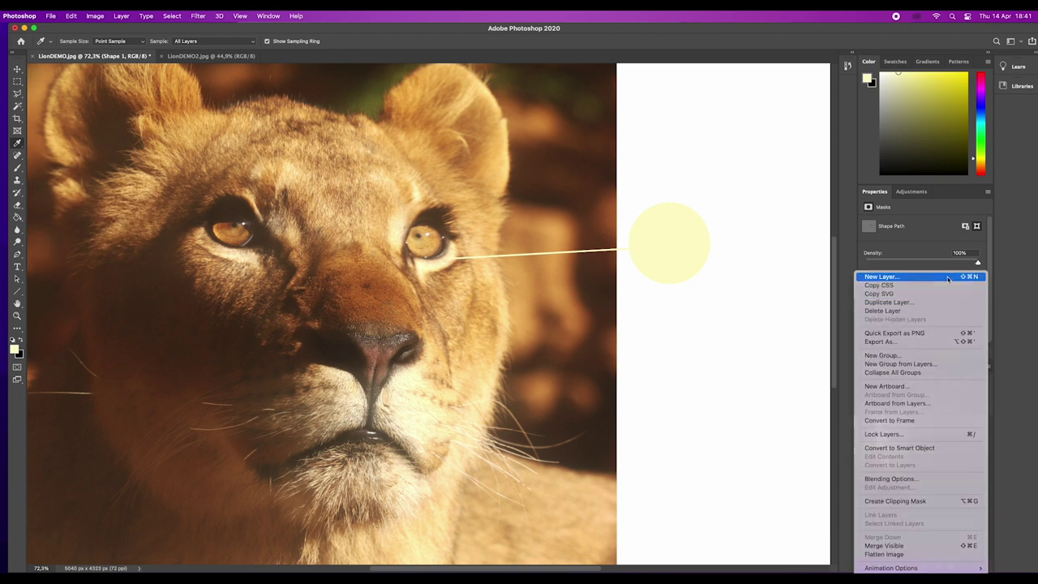
left_click(948, 278)
left_click(596, 296)
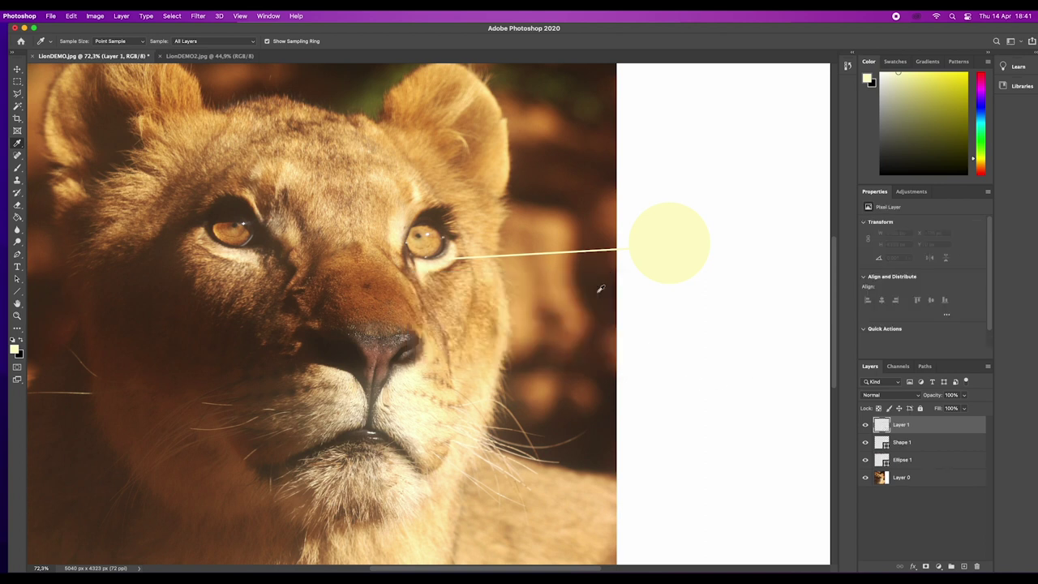
left_click(494, 170)
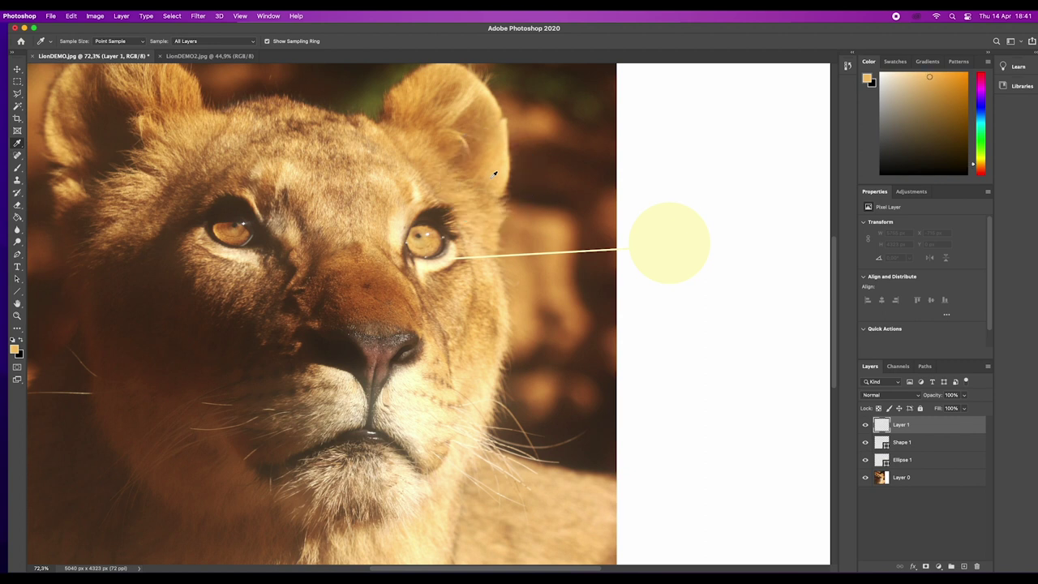
Draw a circle of about 447 px in the sampled golden colour on the white area, above the pale yellow circle
scroll(495, 172, "left", 2)
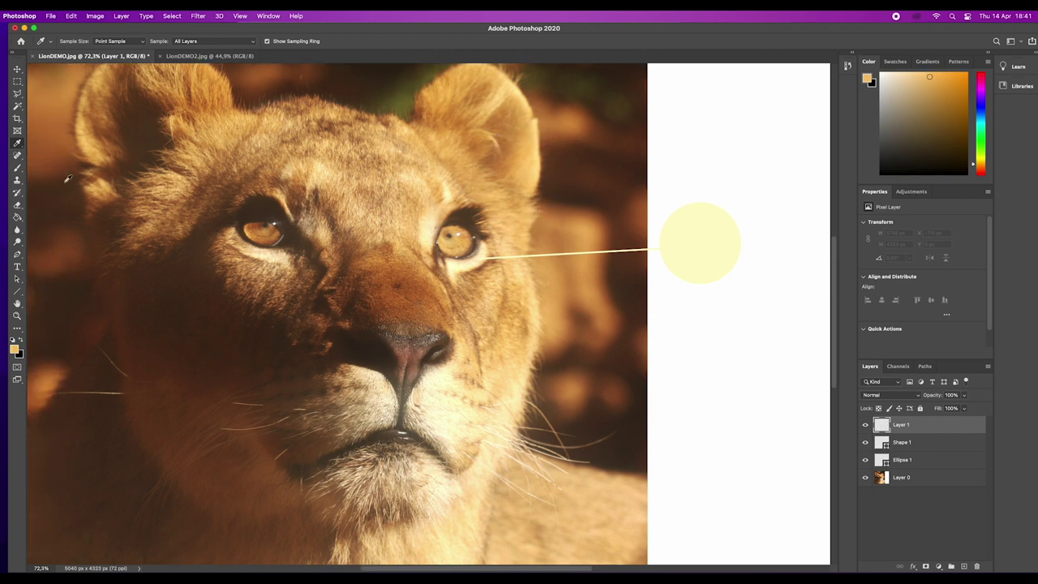
left_click(17, 292)
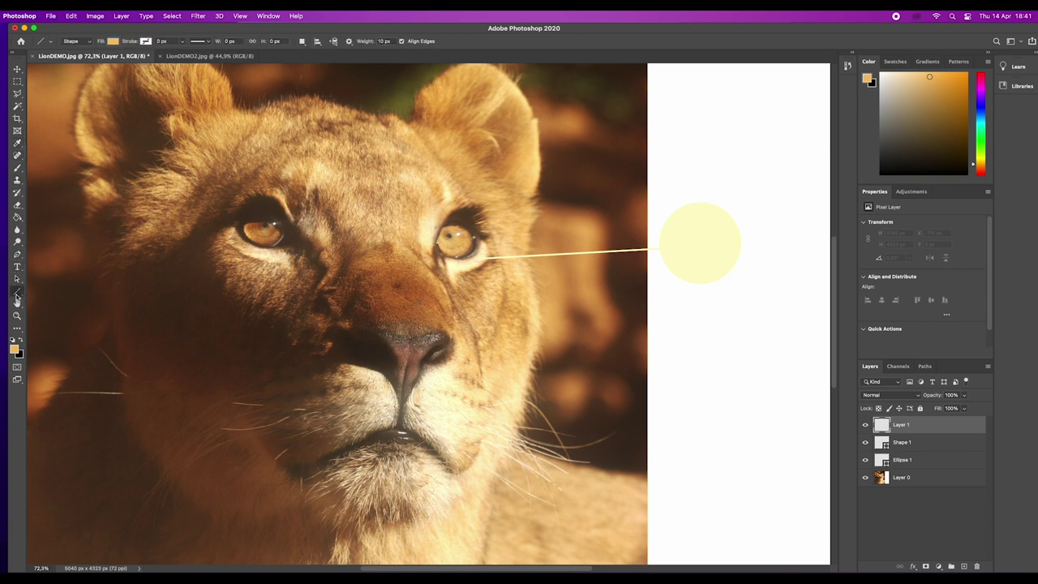
left_click(55, 308)
left_click_drag(665, 123, 758, 201)
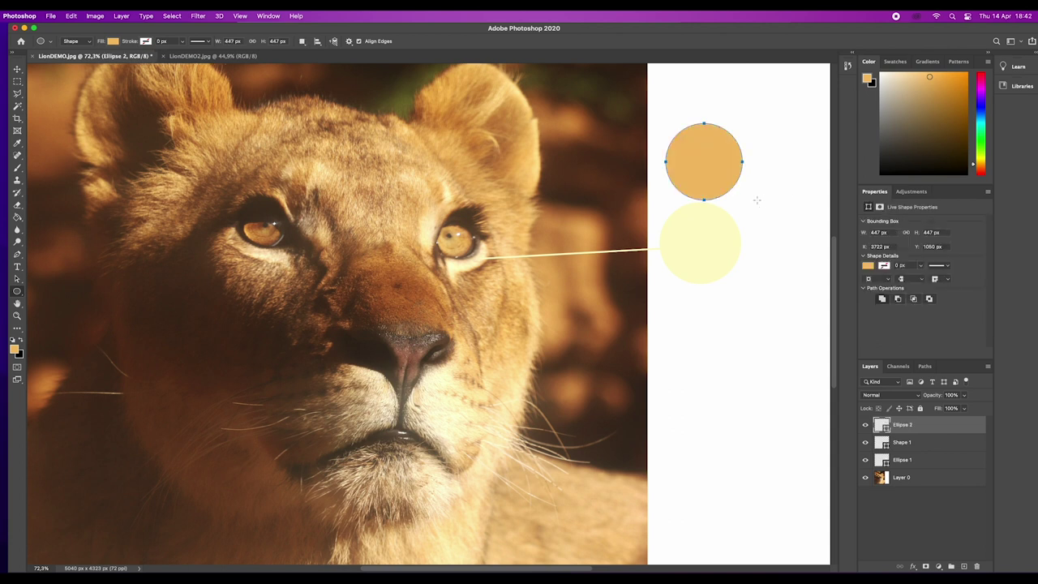
Connect the golden circle to the sampled spot on the sunlit ear with a 10 px line
left_click(17, 292)
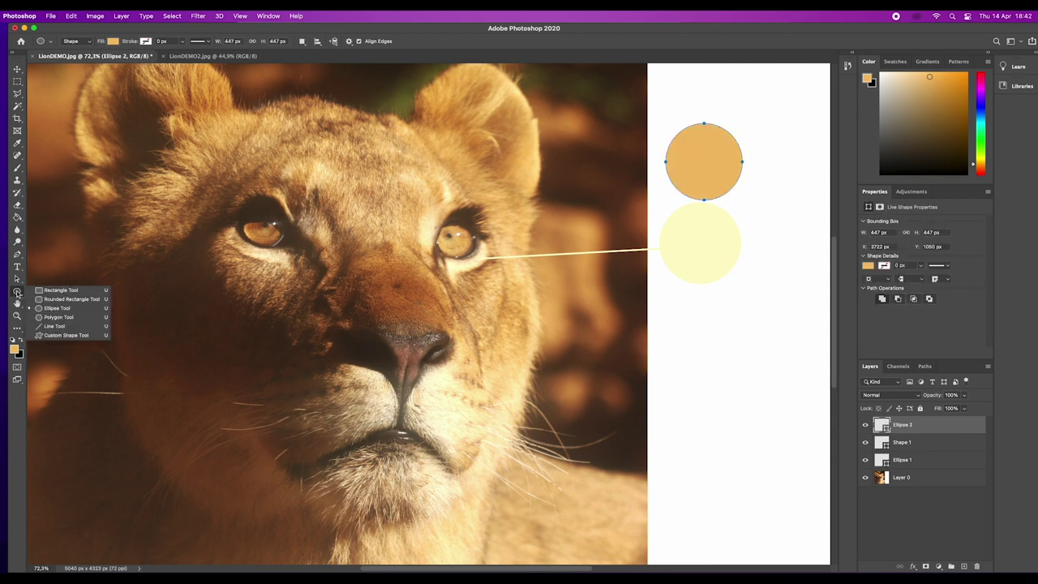
left_click(64, 326)
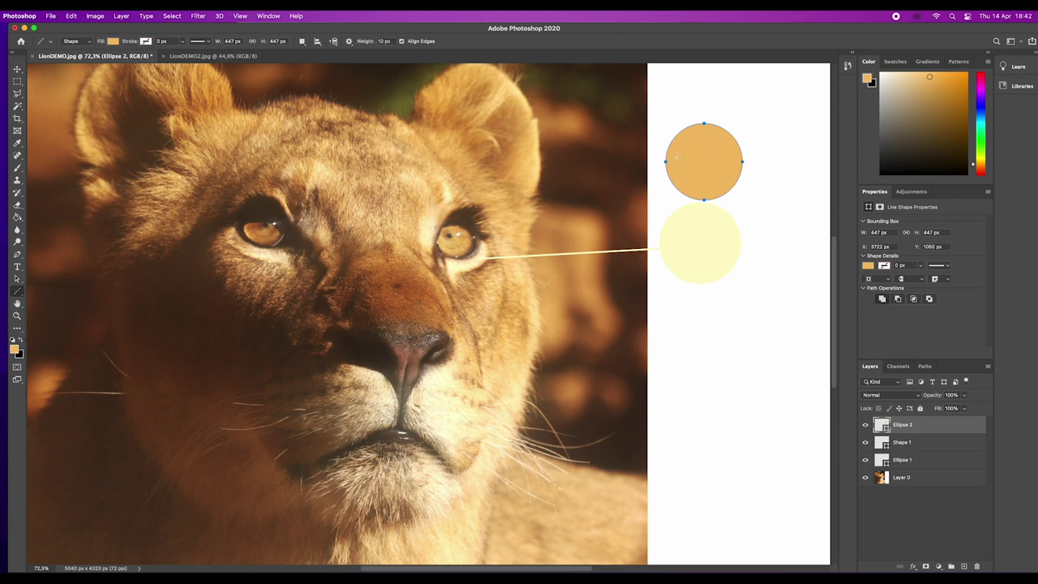
left_click_drag(670, 168, 509, 167)
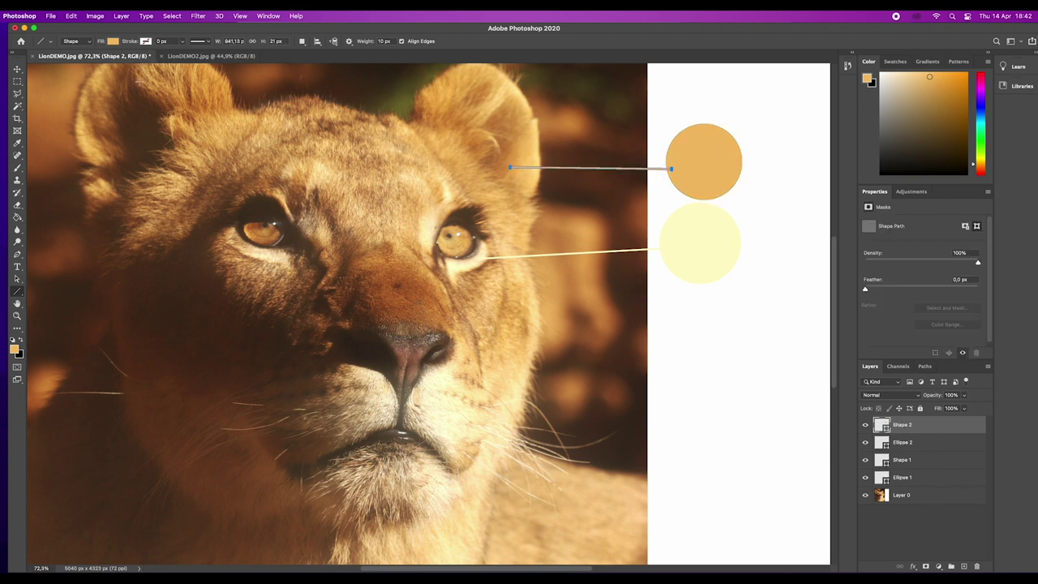
left_click(19, 70)
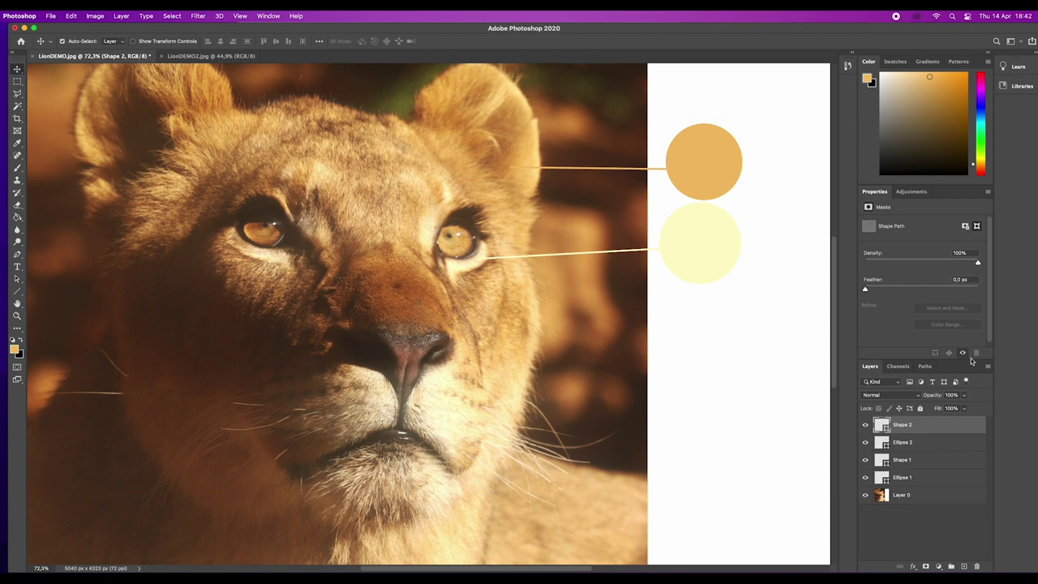
Add another new layer with the default settings and sample the reddish-brown fur on the bridge of the nose
left_click(989, 369)
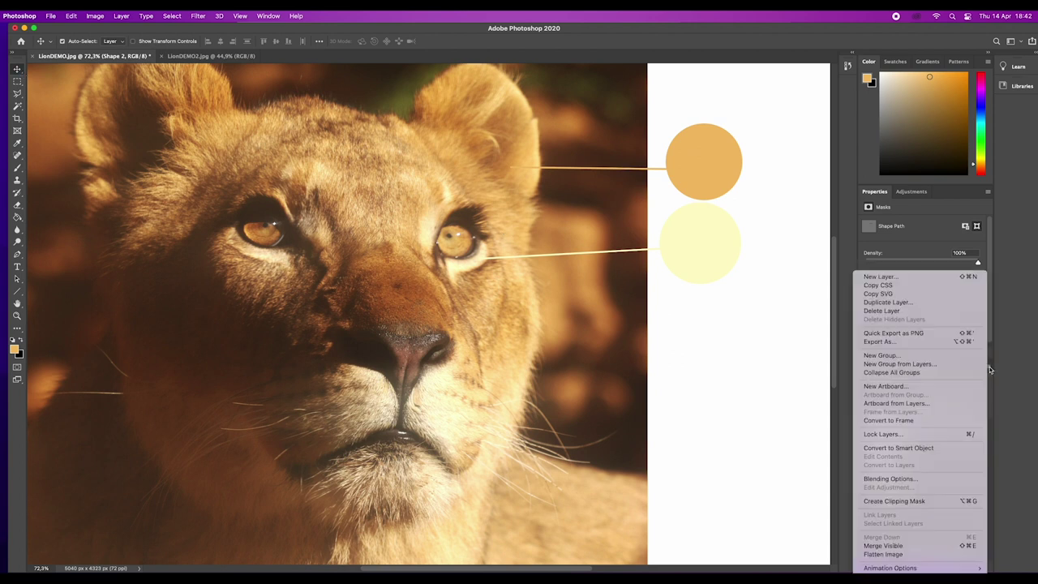
left_click(877, 278)
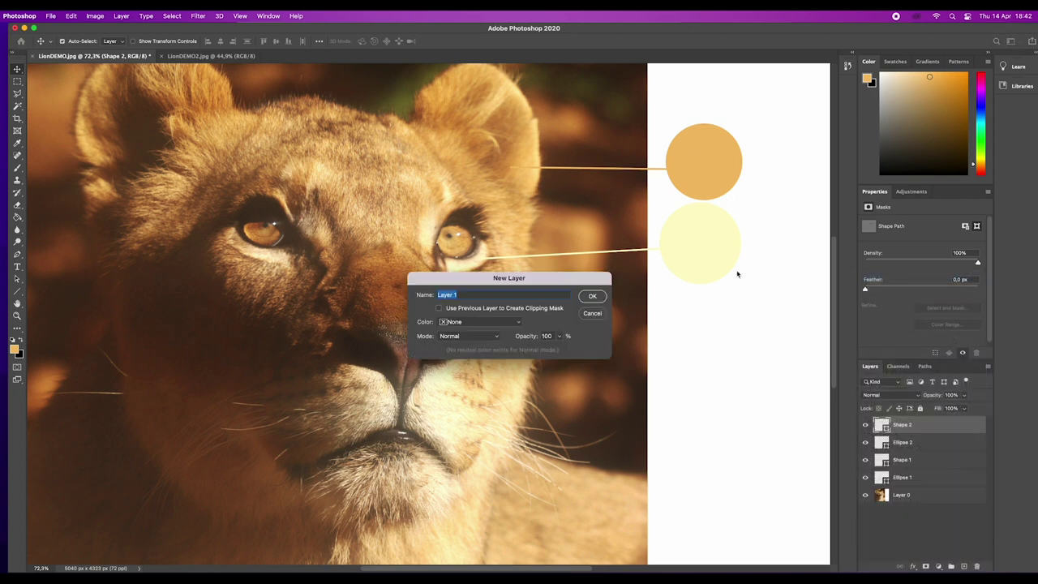
left_click(600, 297)
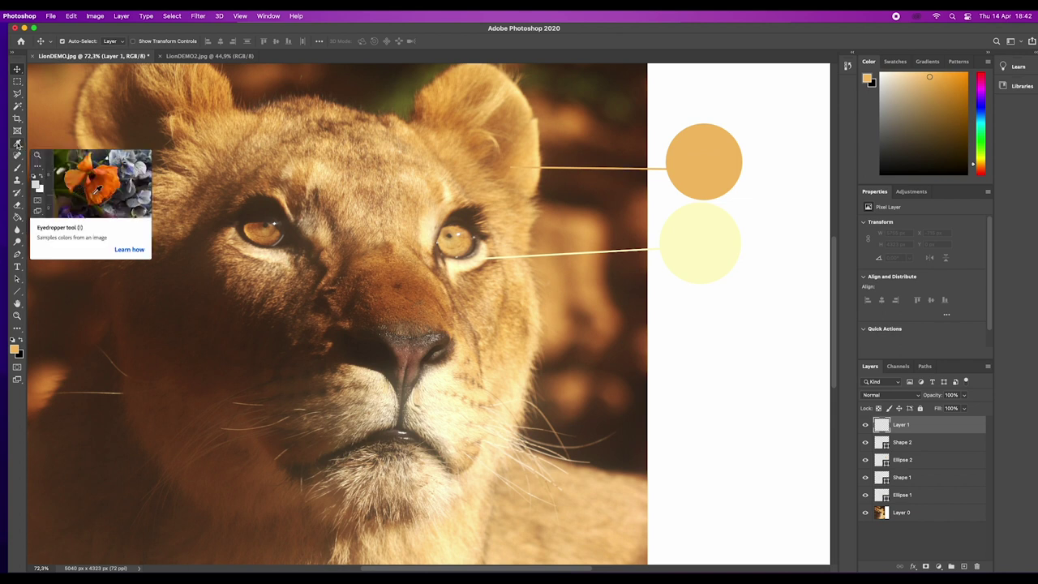
left_click(18, 144)
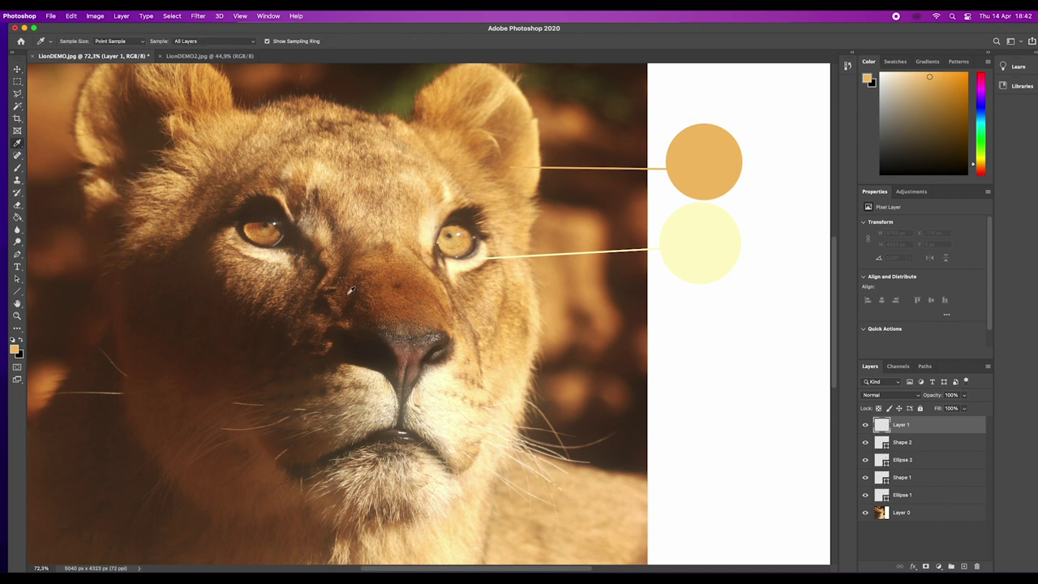
left_click(426, 291)
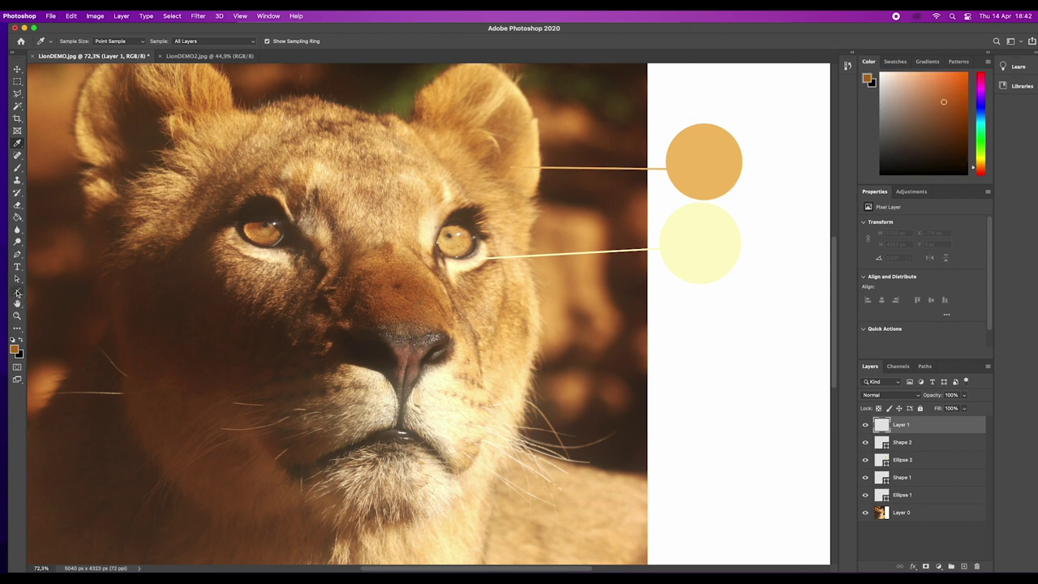
Draw a circle of about 506 px in the sampled reddish brown on the white area, below the pale yellow circle
left_click(17, 293)
left_click(55, 308)
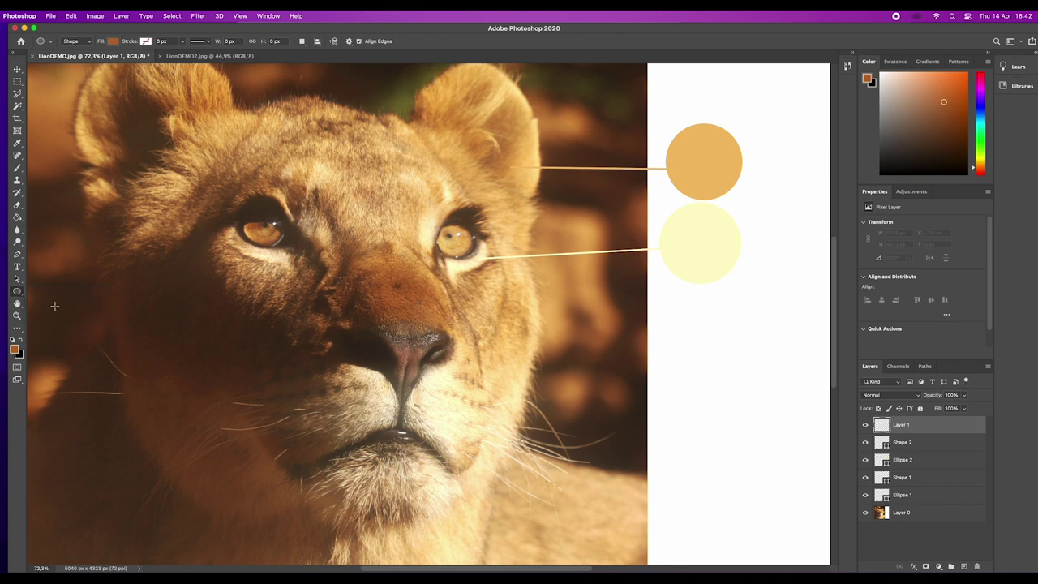
left_click_drag(664, 300, 757, 386)
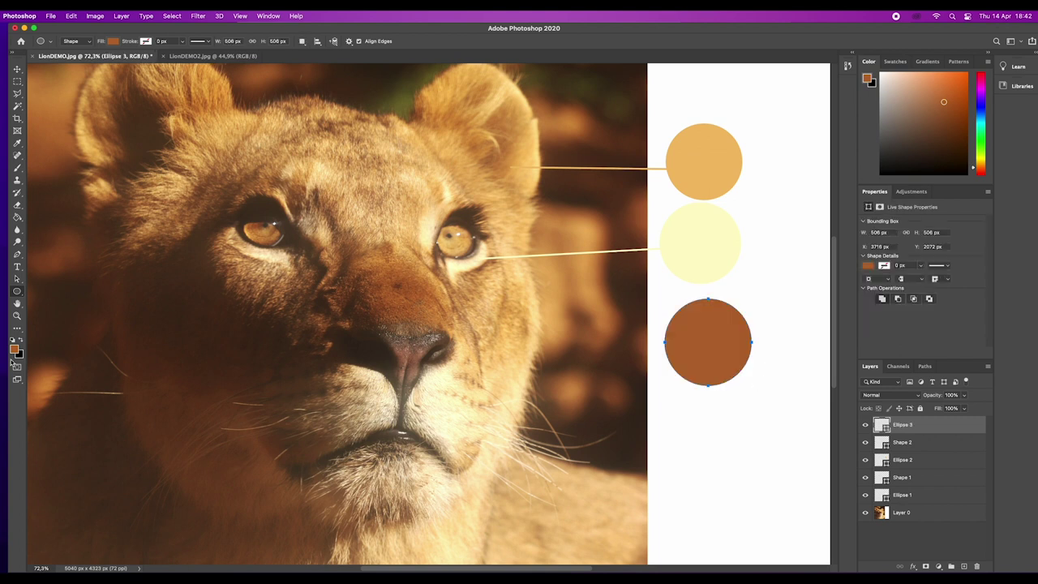
Connect the reddish-brown circle to the sampled spot on the bridge of the nose with a 10 px line
left_click_drag(22, 296, 55, 327)
left_click_drag(672, 334, 418, 299)
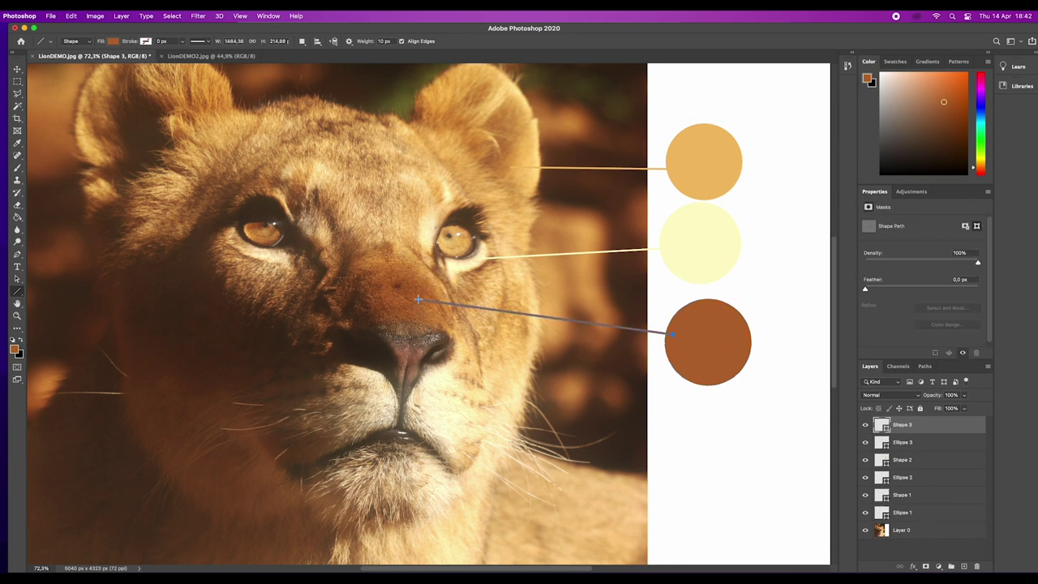
left_click(18, 70)
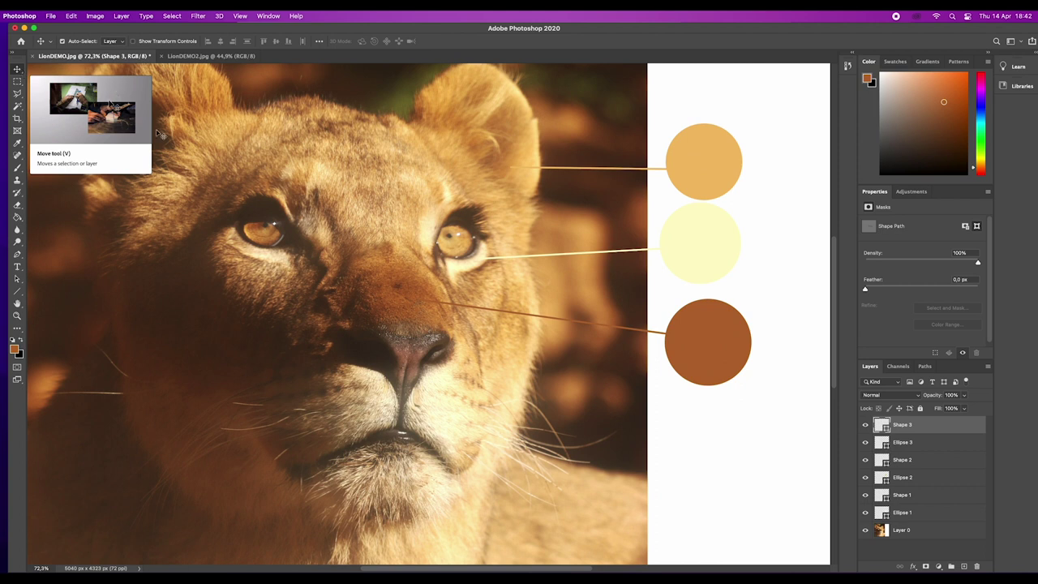
Sample the dark brown fur on the shaded side of the muzzle beside the nose with the Eyedropper
scroll(408, 331, "down", 3)
scroll(408, 331, "right", 2)
scroll(408, 330, "down", 2)
scroll(408, 331, "left", 2)
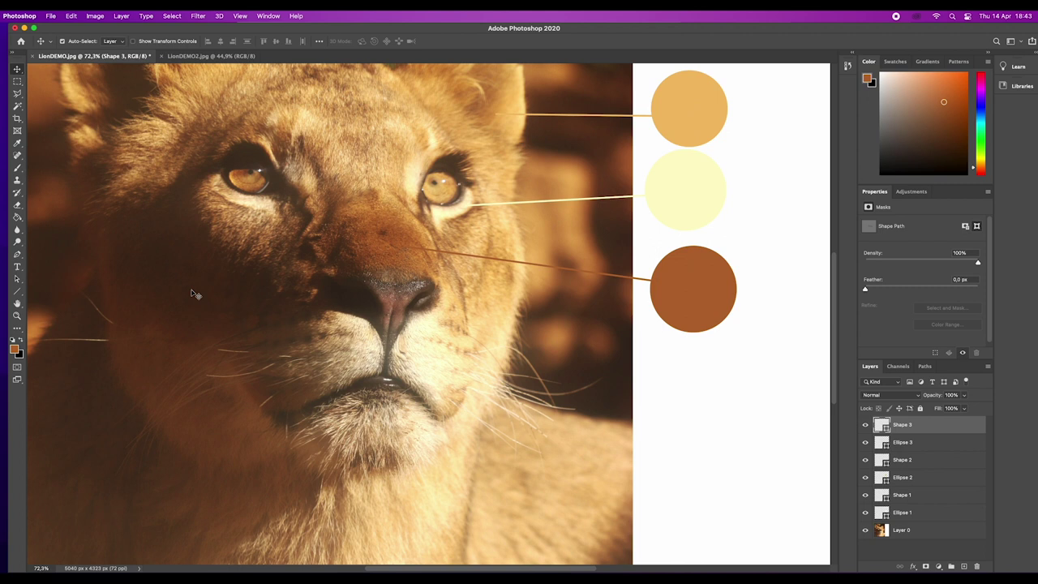
left_click(19, 143)
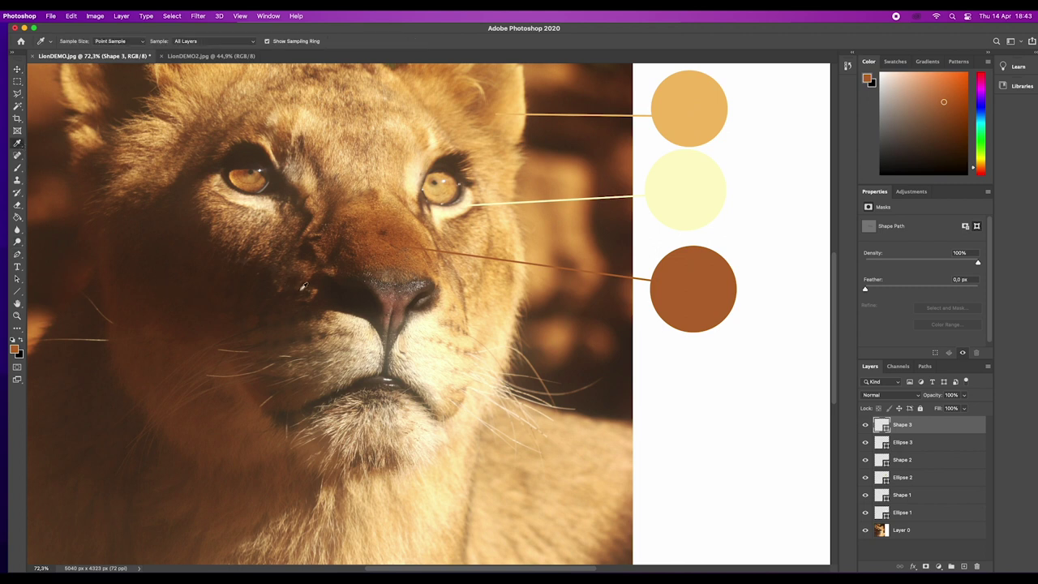
left_click(297, 306)
Add a new layer and draw a dark brown circle of about 521 px on the white area, below the reddish-brown circle
left_click(17, 292)
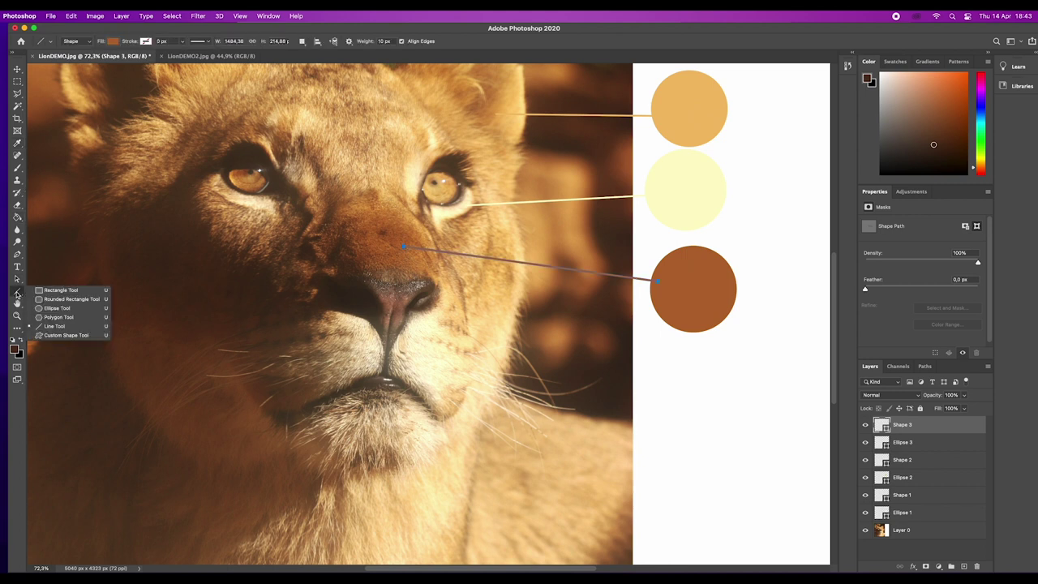
left_click(57, 309)
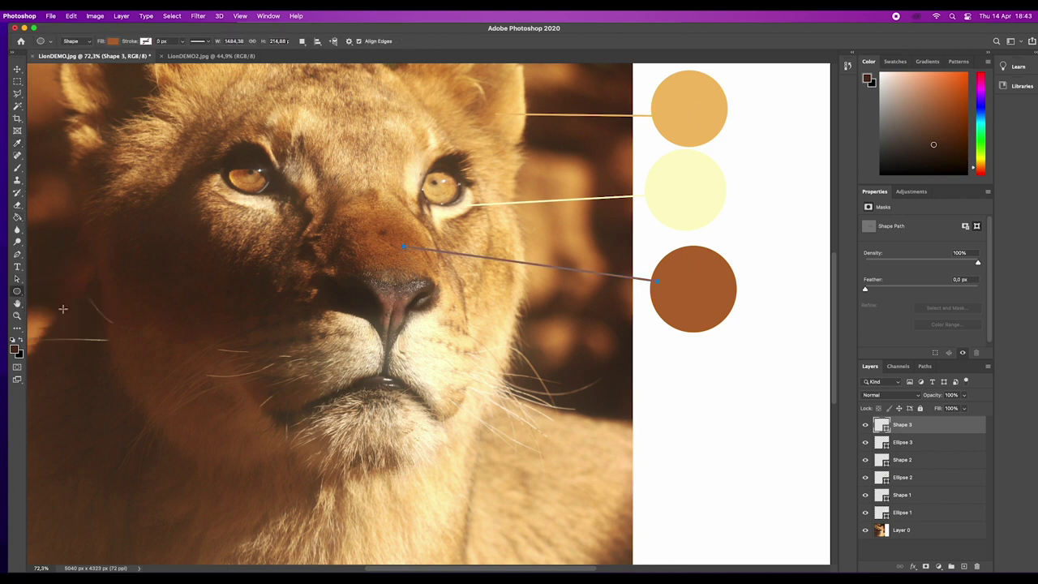
left_click(987, 366)
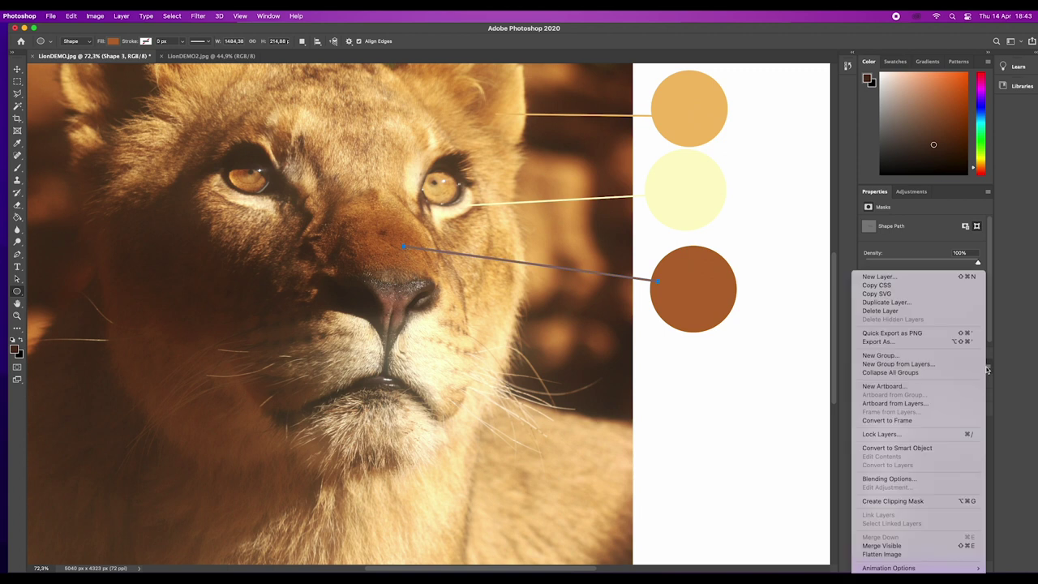
left_click(945, 277)
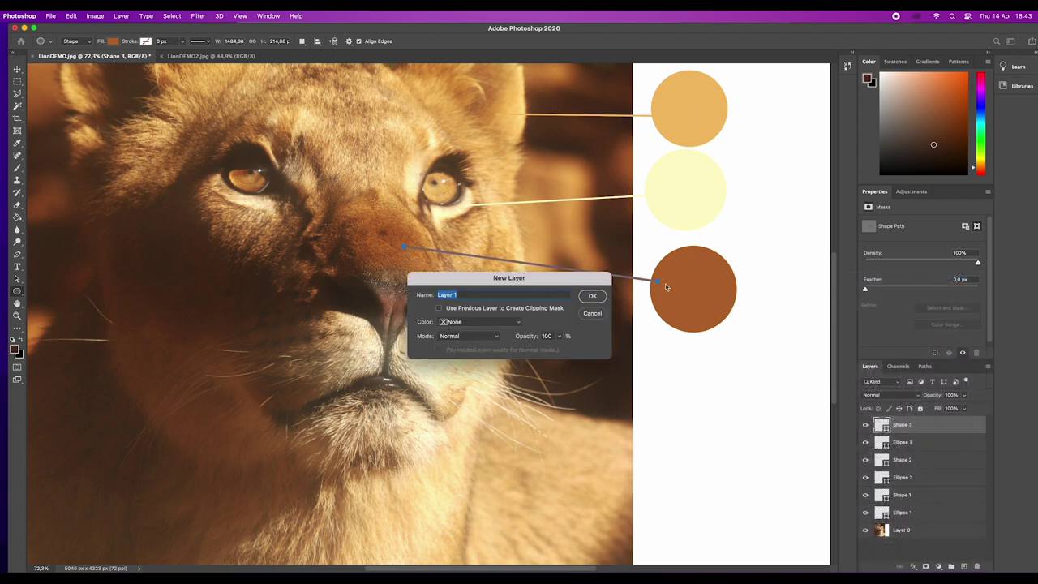
left_click(587, 298)
left_click_drag(649, 346, 748, 436)
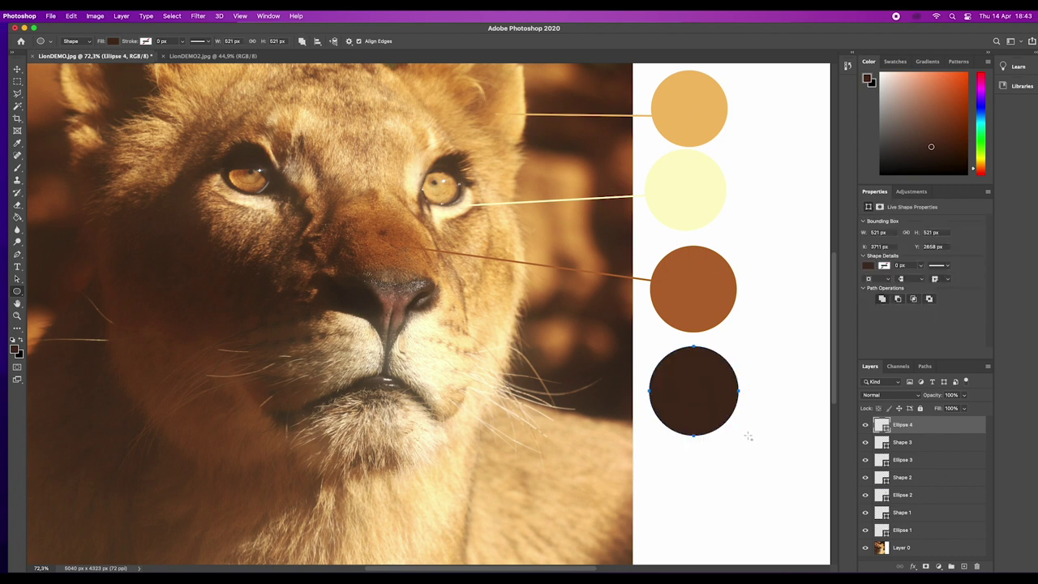
Connect the dark brown circle to the sampled shaded spot beside the nose with a 10 px line
left_click_drag(17, 292, 61, 324)
left_click_drag(658, 386, 313, 309)
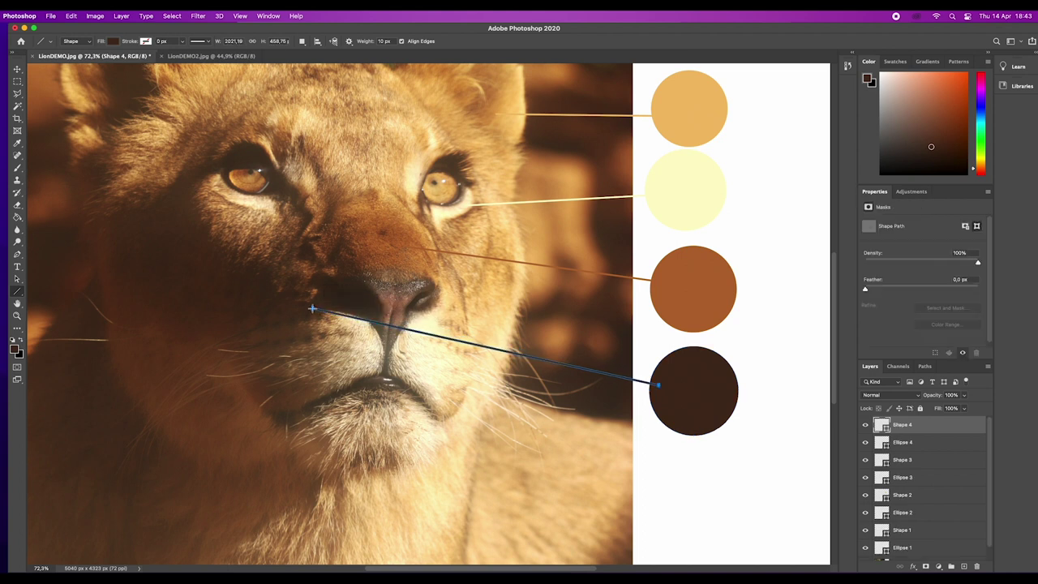
left_click(17, 68)
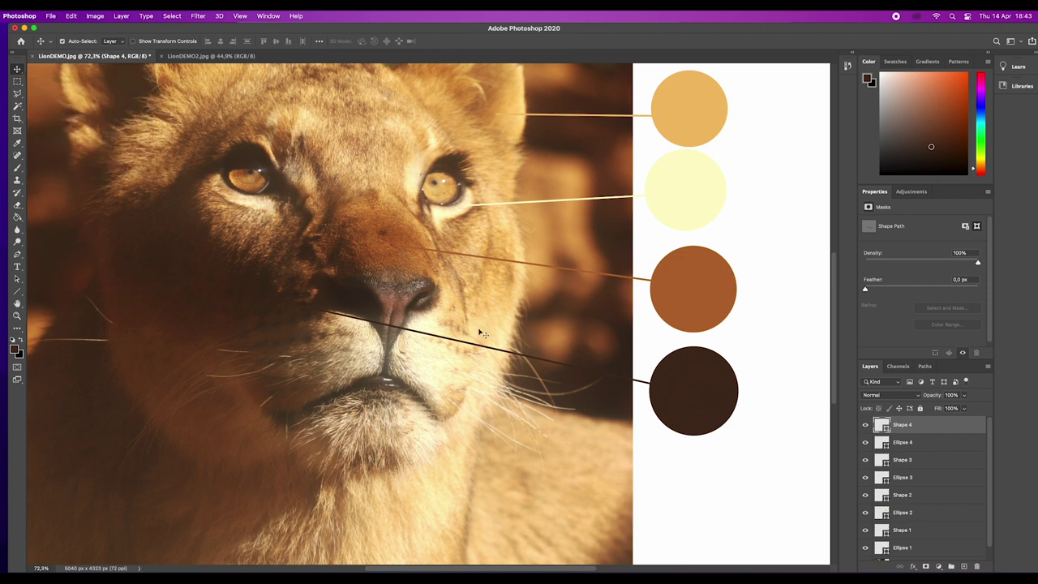
scroll(480, 332, "down", 5)
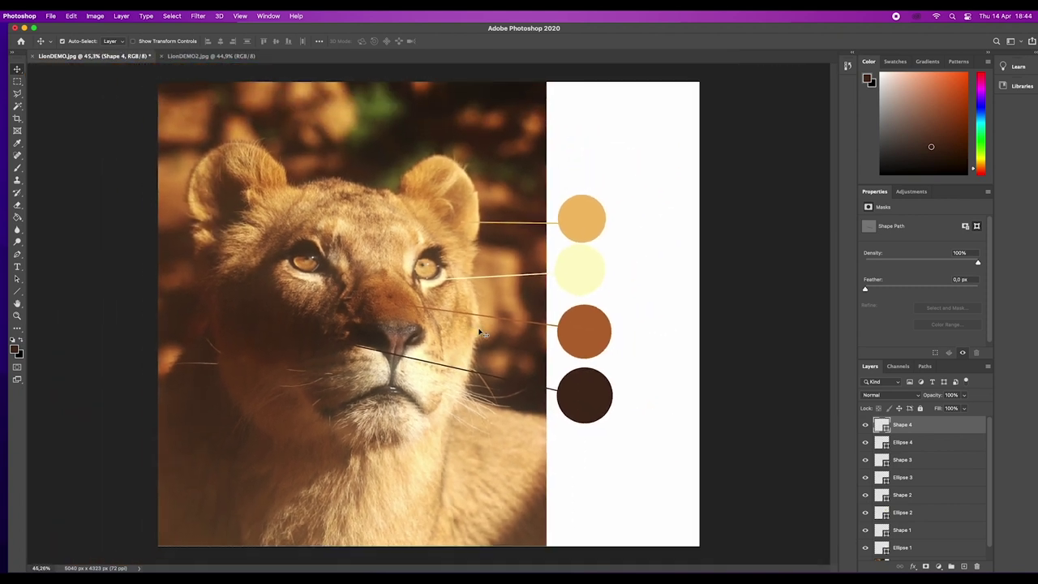
scroll(480, 332, "down", 1)
scroll(481, 332, "up", 1)
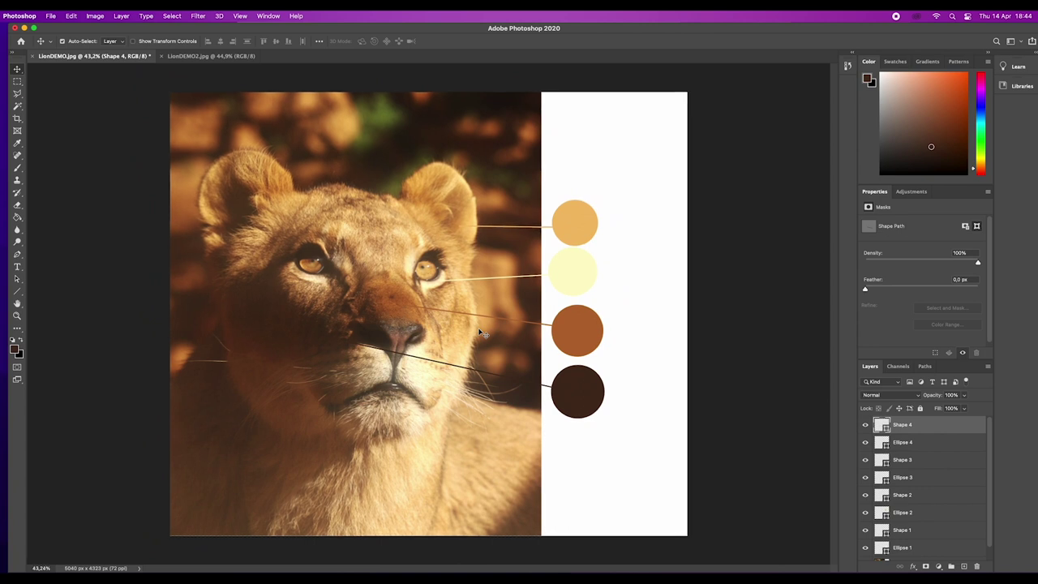